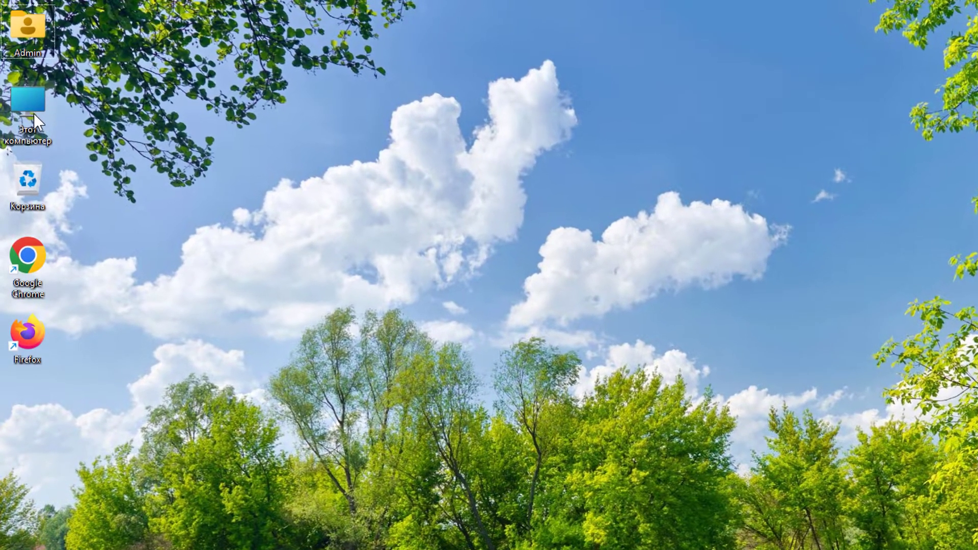
# - Open the device installation settings (Параметры установки устройств) from the hardware section of this computer's advanced system properties
pyautogui.rightClick(34, 113)
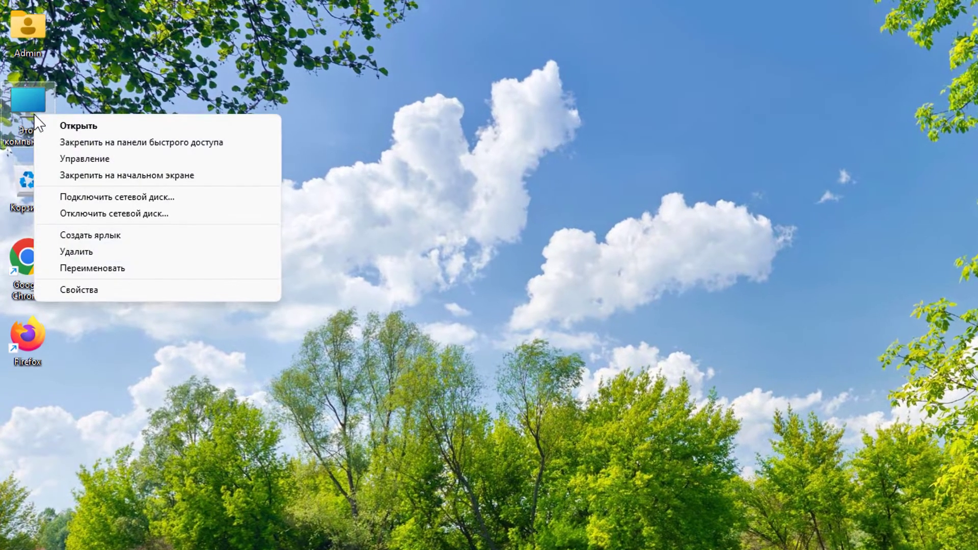
pyautogui.click(152, 289)
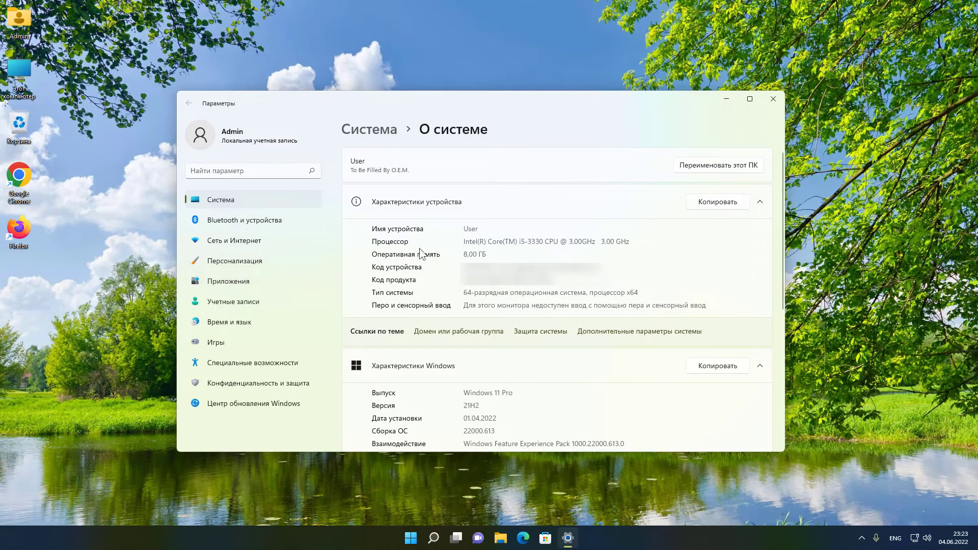
pyautogui.click(607, 332)
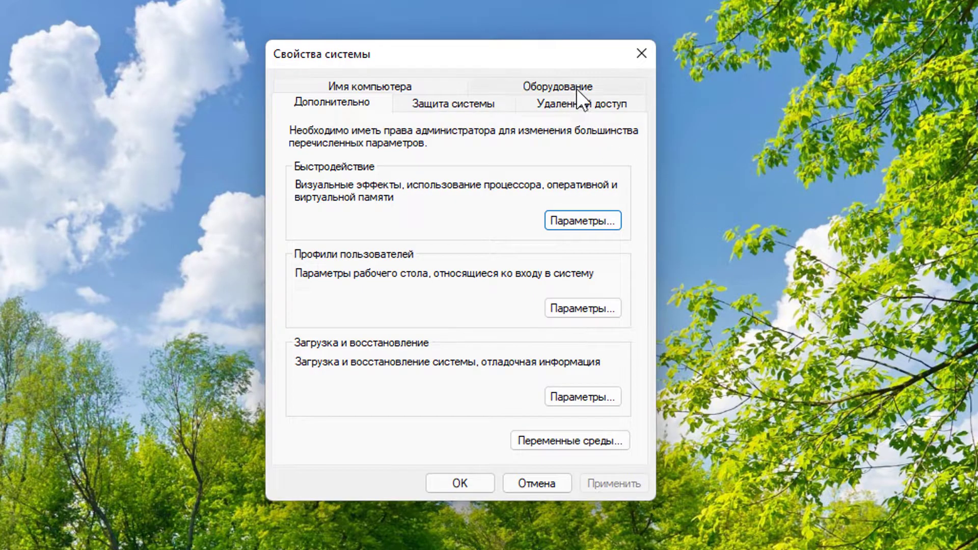
pyautogui.click(576, 88)
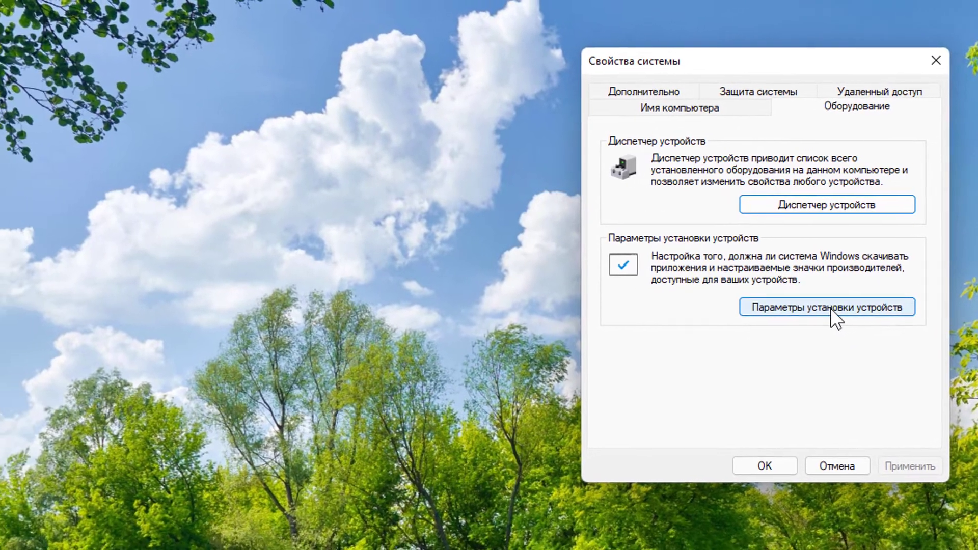
pyautogui.click(830, 307)
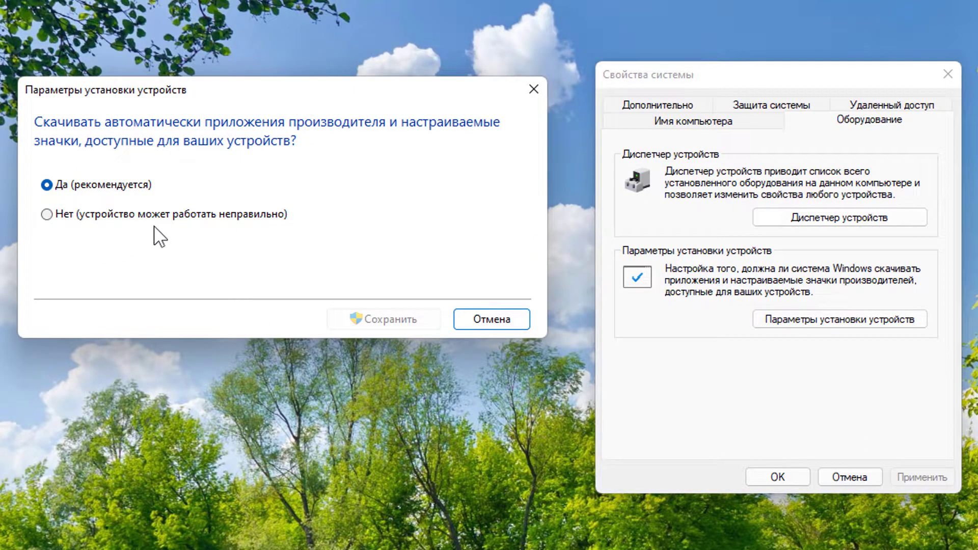
# - Set automatic downloading of manufacturers' apps and icons to Нет (устройство может работать неправильно), save it, and close the system properties
pyautogui.click(46, 215)
pyautogui.click(393, 317)
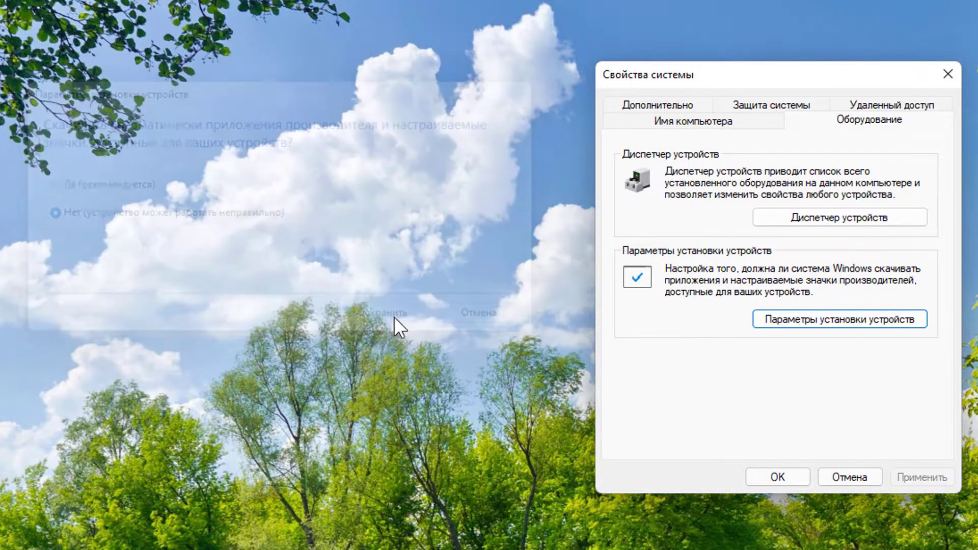
pyautogui.click(780, 471)
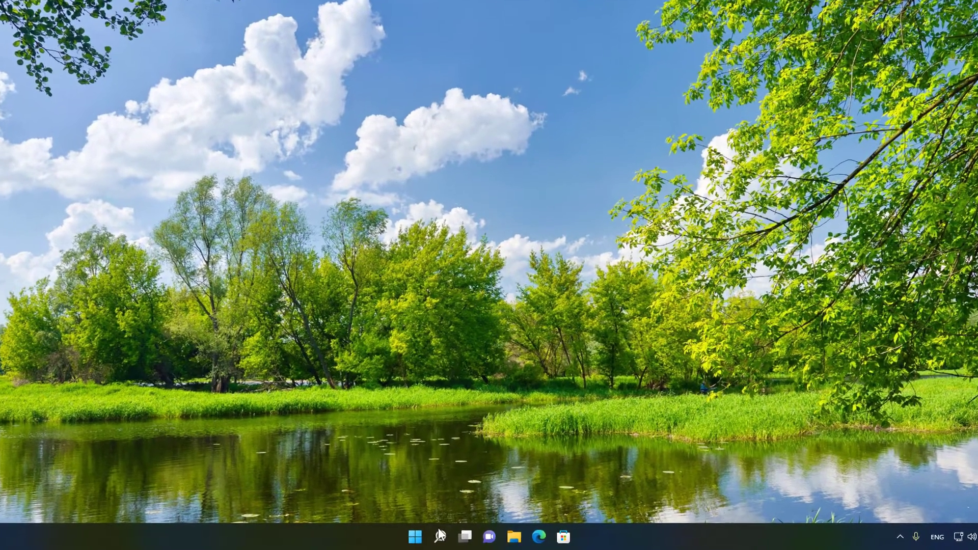
# - Search Windows for "редактор" and launch Редактор реестра
pyautogui.click(443, 539)
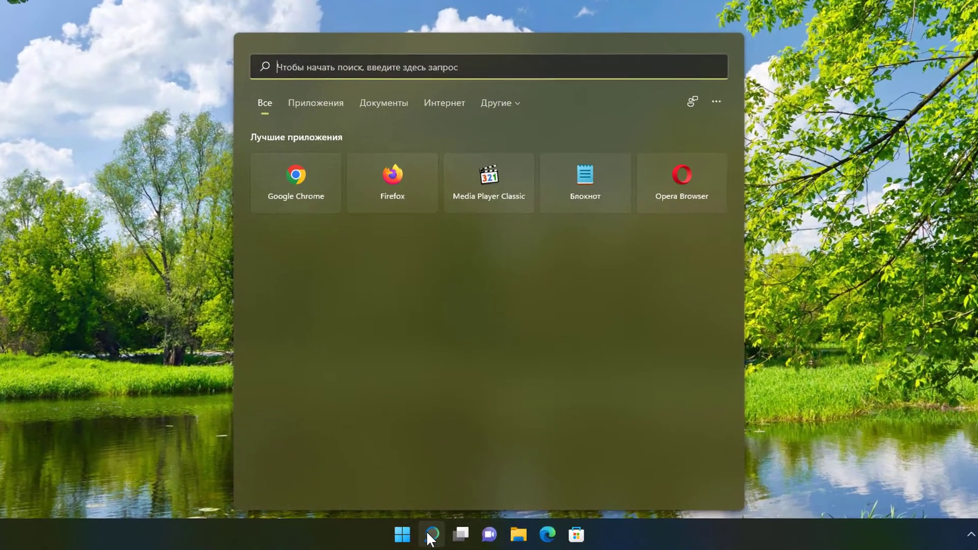
pyautogui.write('редактор')
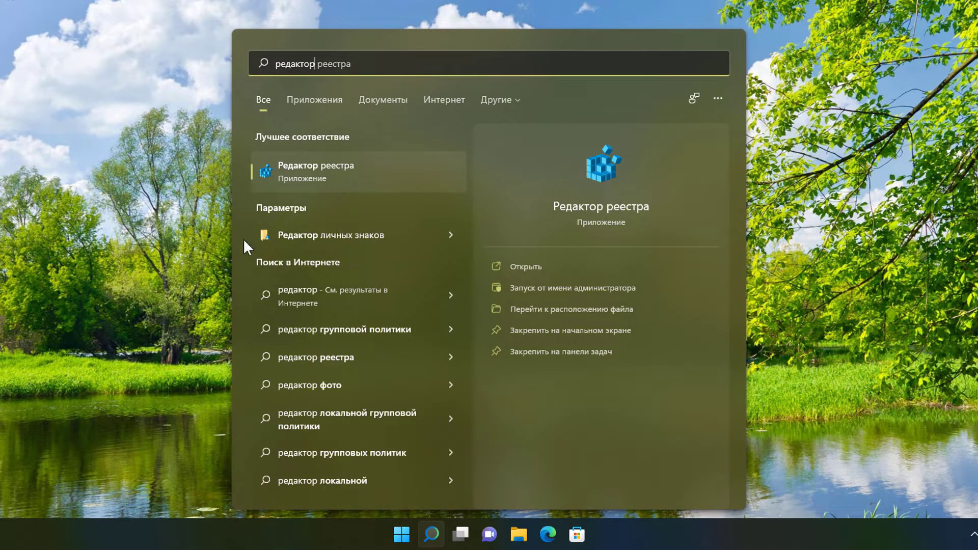
pyautogui.click(334, 174)
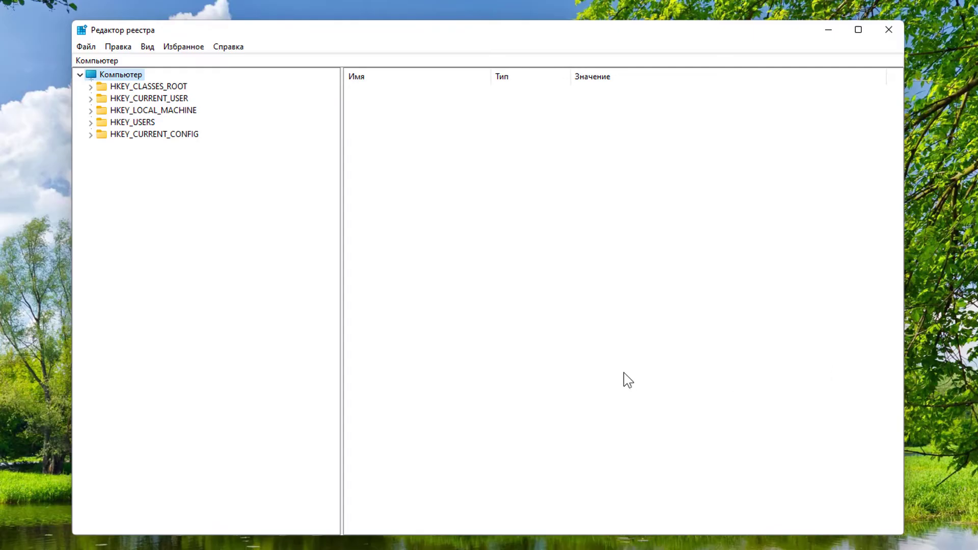
# - Go to the registry key HKEY_LOCAL_MACHINE\SOFTWARE\Microsoft\Windows\CurrentVersion\DriverSearching
pyautogui.doubleClick(182, 112)
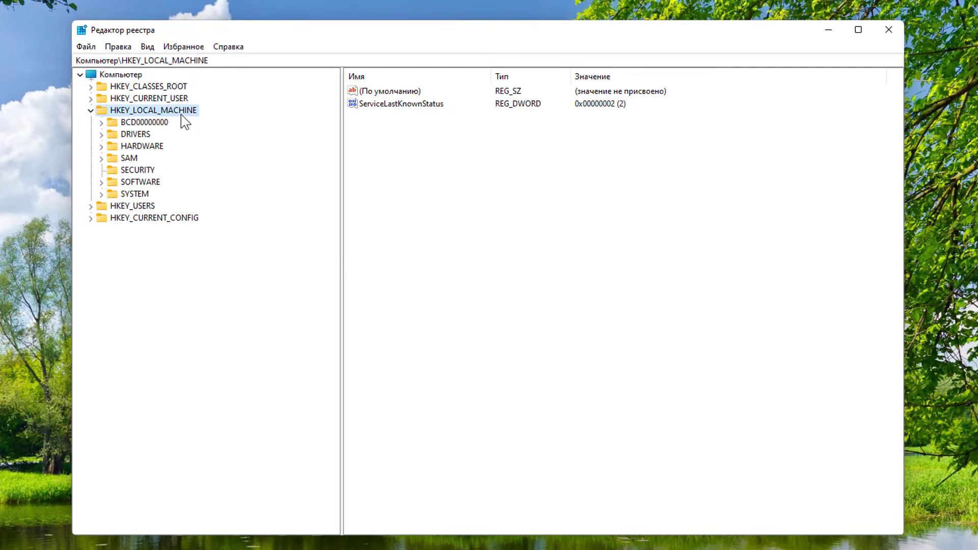
pyautogui.doubleClick(143, 182)
pyautogui.scroll(-1, 178, 234)
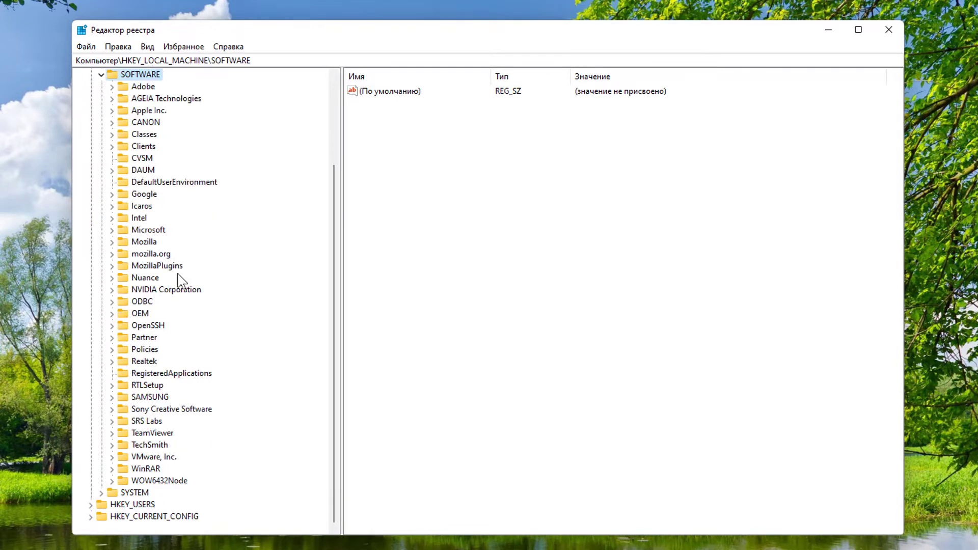
pyautogui.doubleClick(159, 229)
pyautogui.scroll(-20, 194, 275)
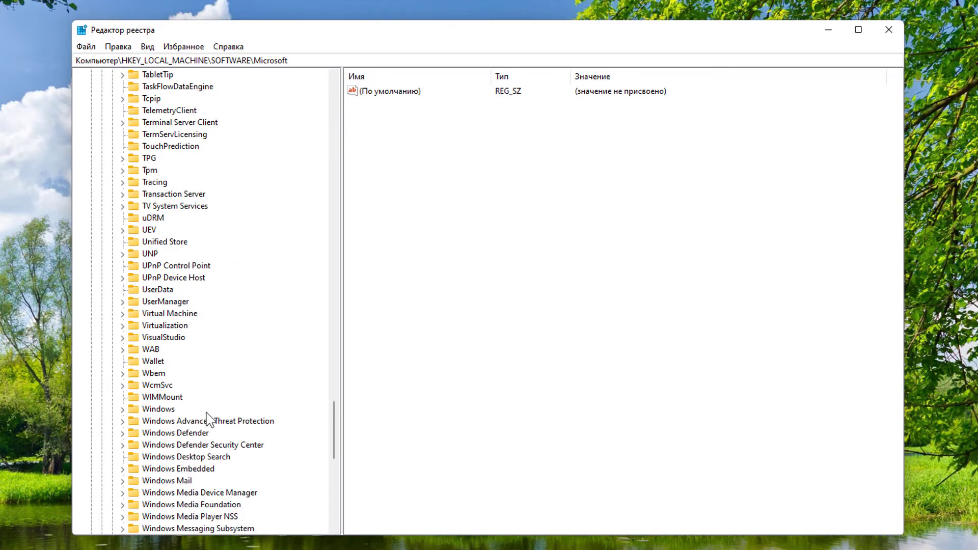
pyautogui.doubleClick(178, 410)
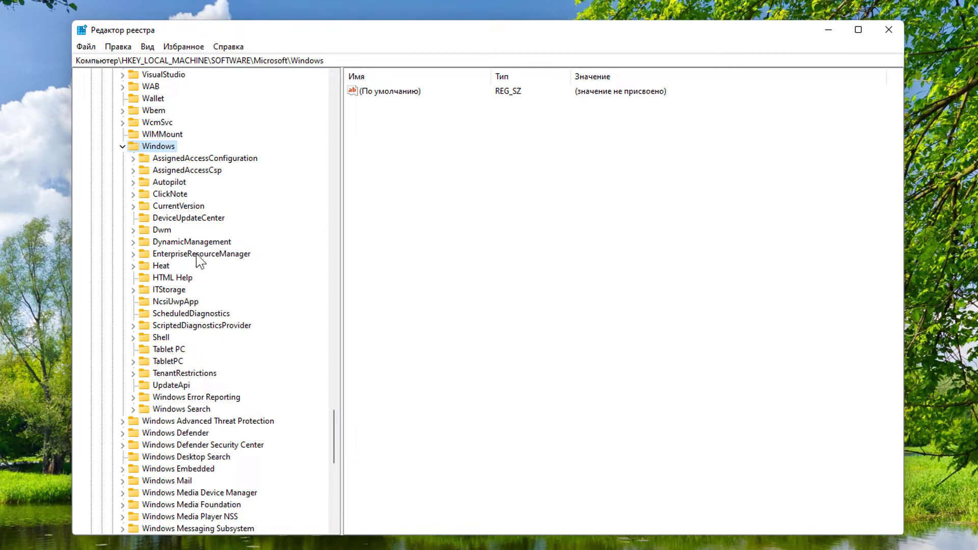
pyautogui.doubleClick(178, 206)
pyautogui.scroll(-5, 204, 448)
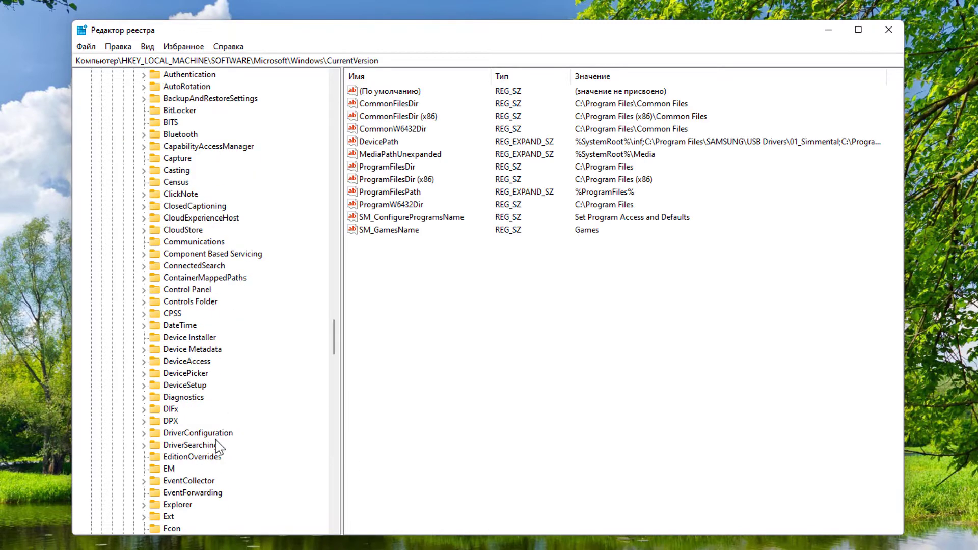
pyautogui.click(203, 446)
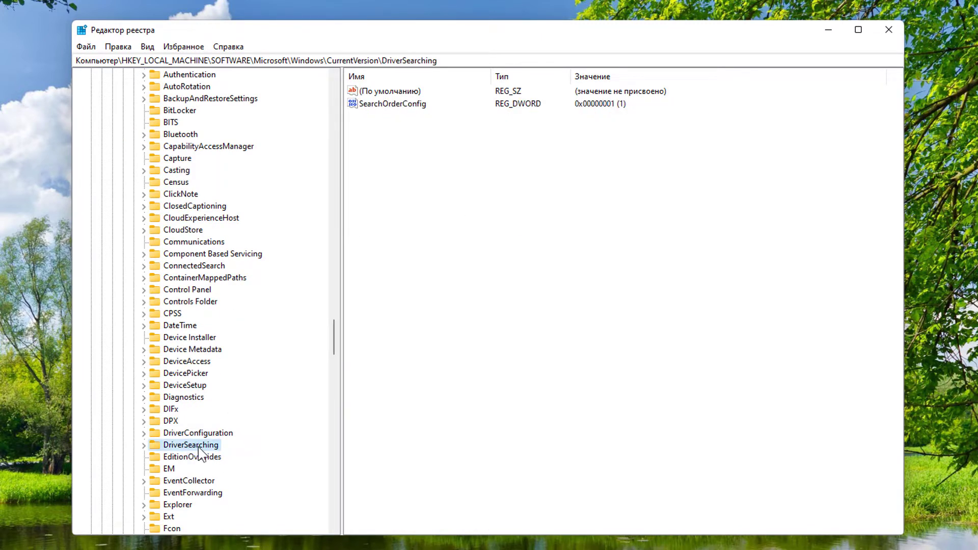
pyautogui.scroll(9, 197, 447)
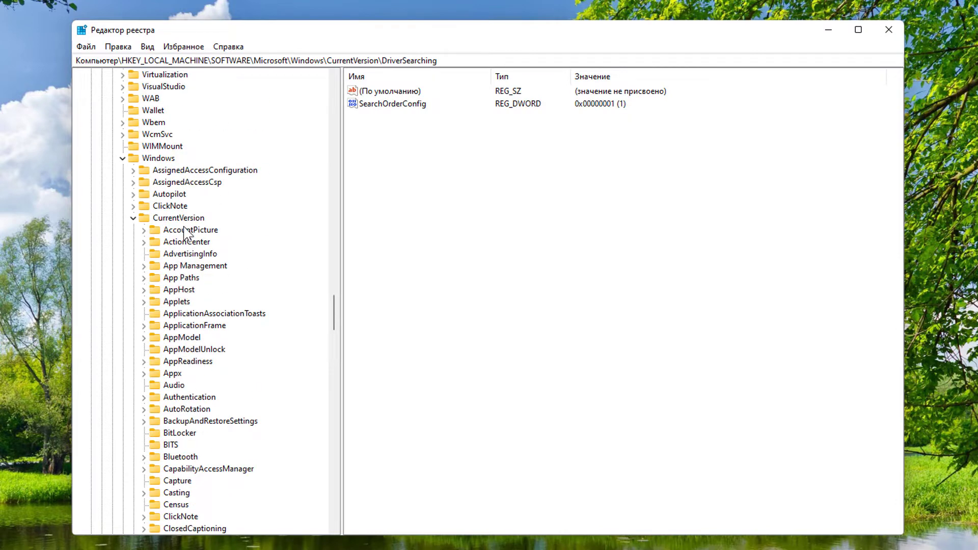
pyautogui.click(186, 218)
pyautogui.rightClick(189, 225)
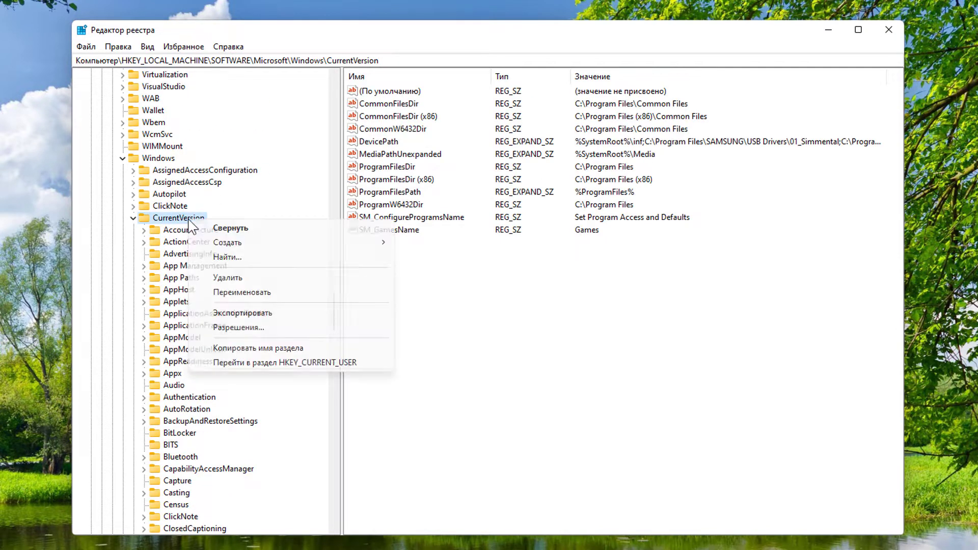
pyautogui.moveTo(305, 244)
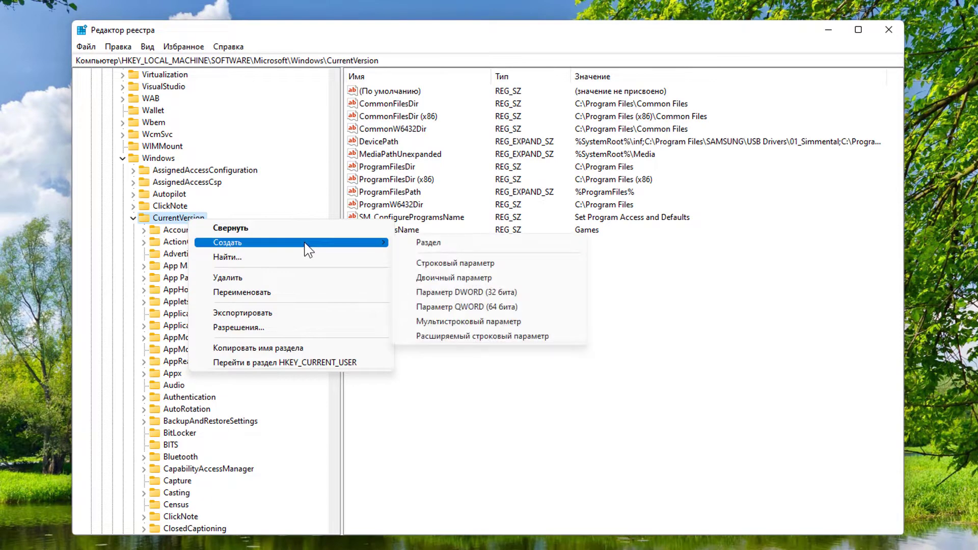
pyautogui.click(165, 219)
# - Set the SearchOrderConfig value in the DriverSearching key under CurrentVersion to 0, and close the registry editor
pyautogui.scroll(-4, 237, 370)
pyautogui.scroll(-8, 235, 387)
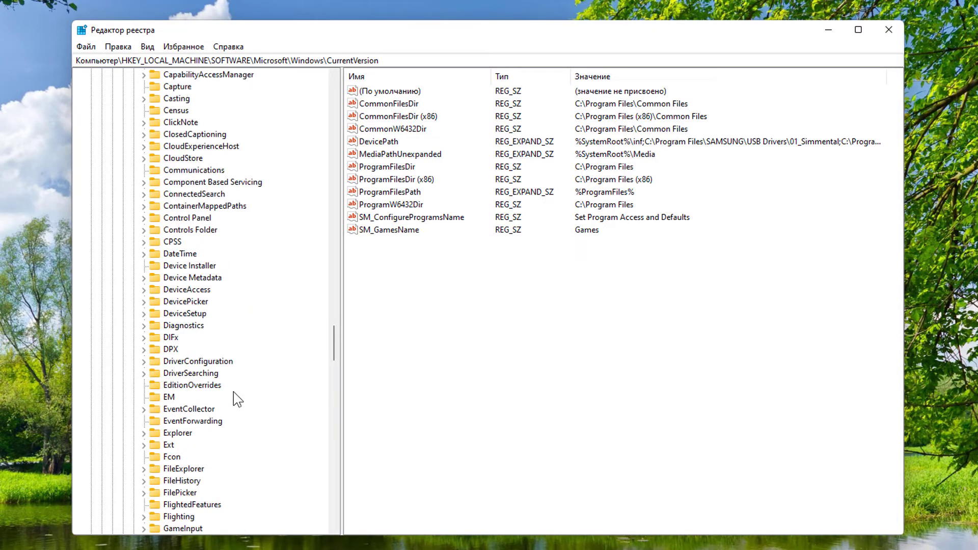
pyautogui.doubleClick(198, 338)
pyautogui.click(345, 245)
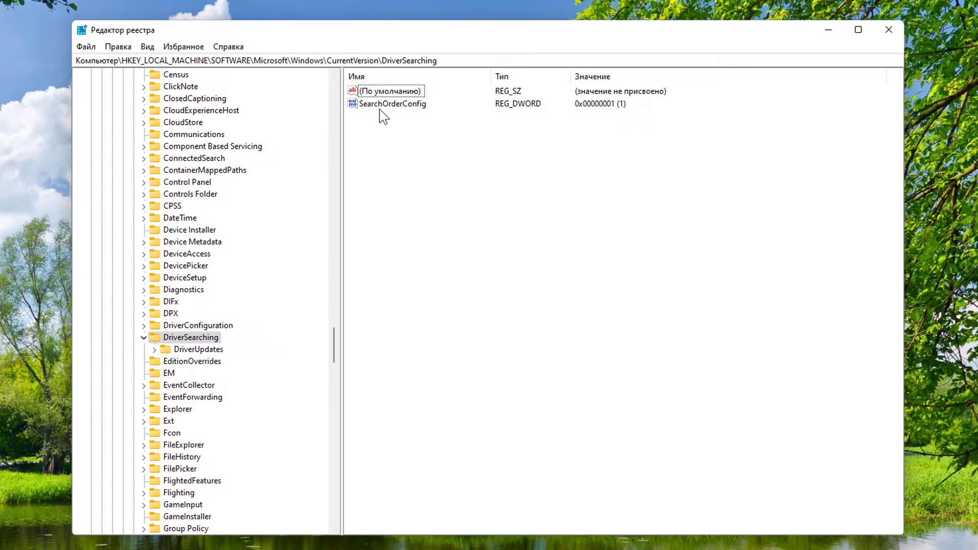
pyautogui.click(396, 107)
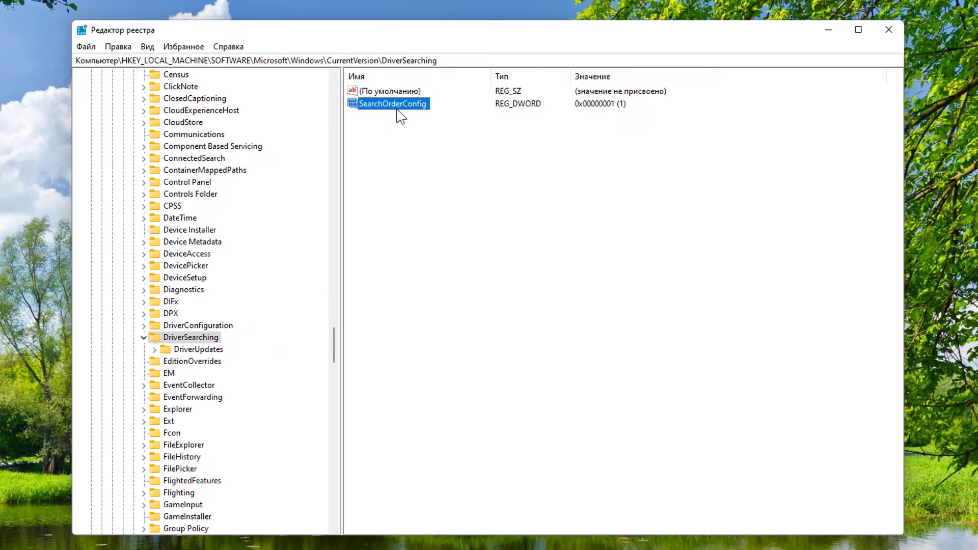
pyautogui.doubleClick(412, 106)
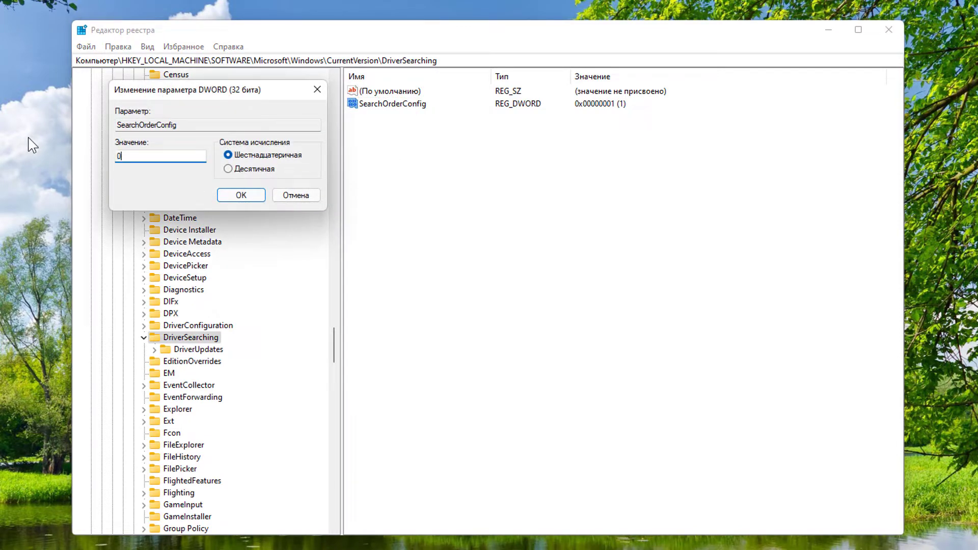
pyautogui.click(237, 196)
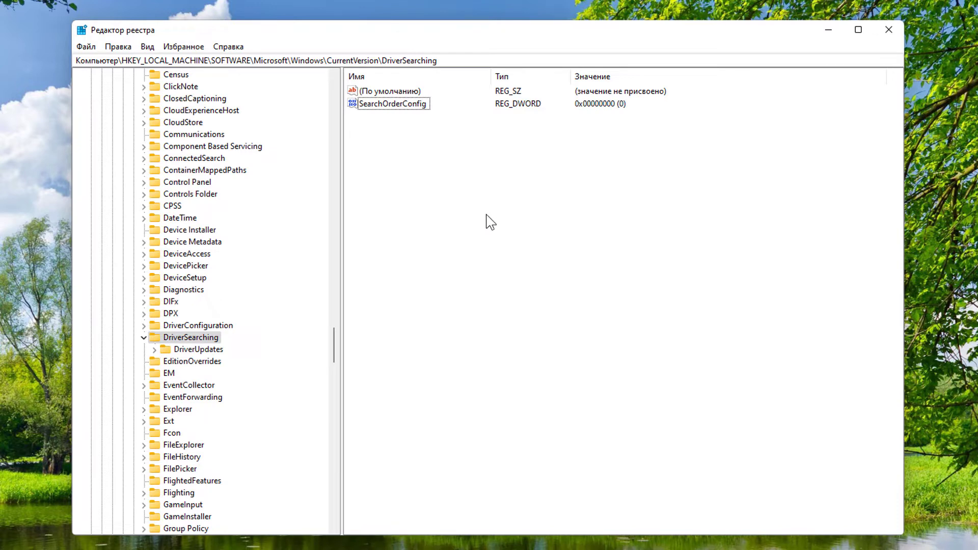
pyautogui.click(890, 31)
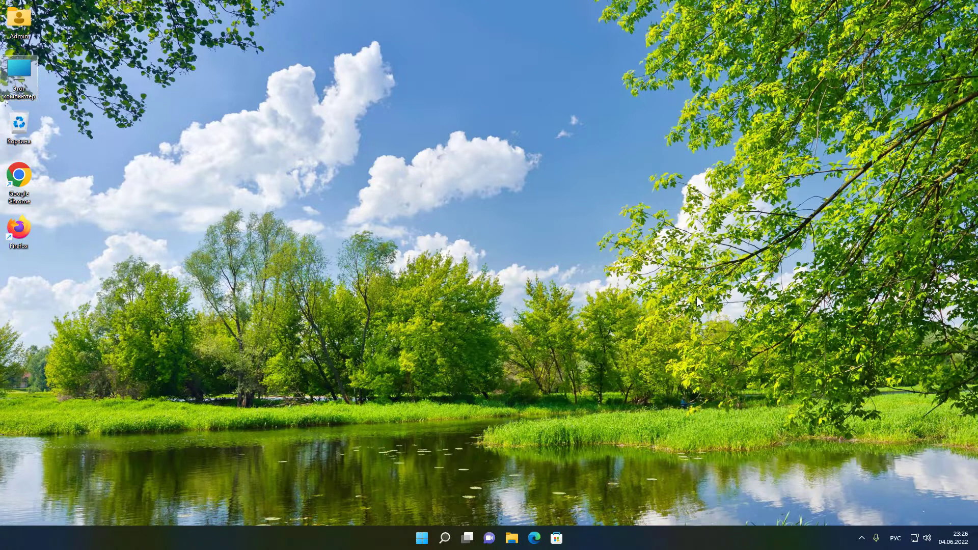
# - Search Windows for gpedit.msc and launch the local group policy editor
pyautogui.click(444, 539)
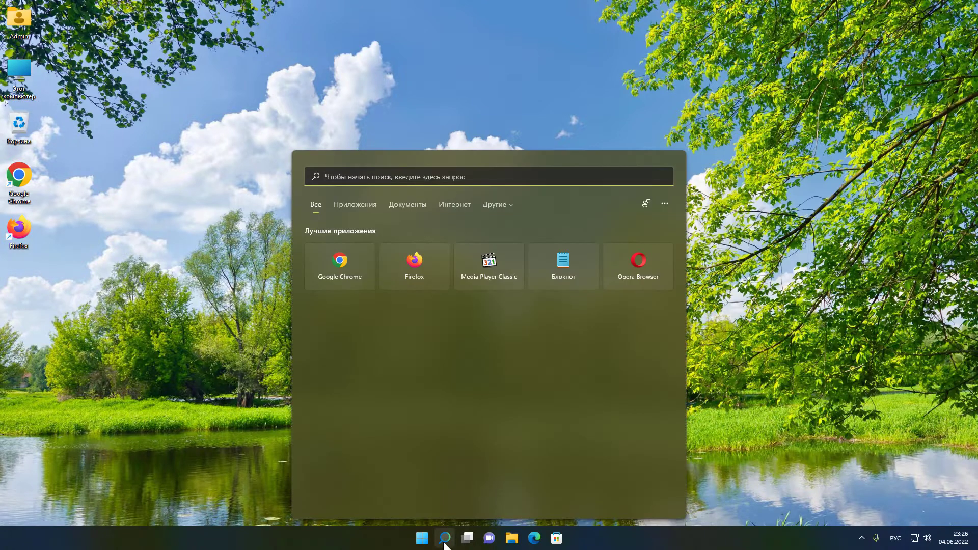
pyautogui.write('gpedit.')
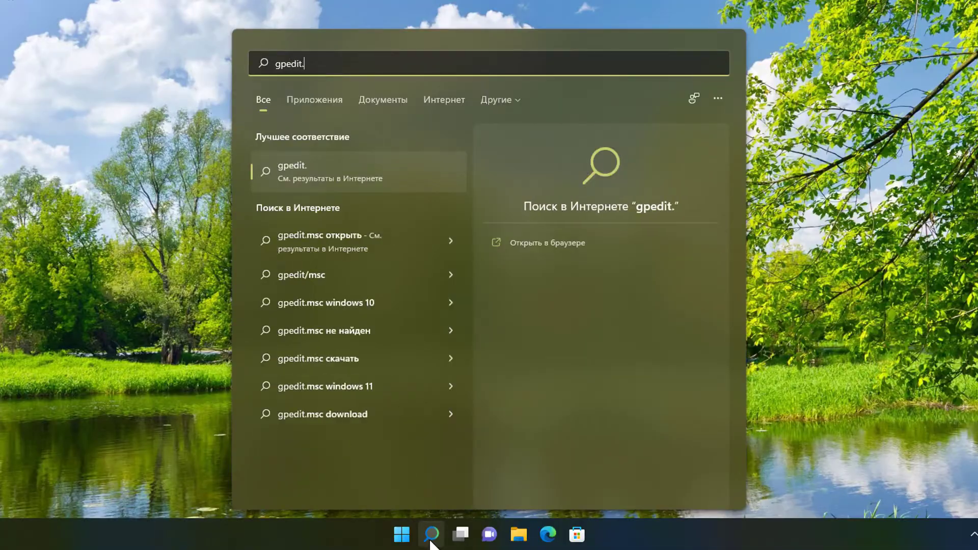
pyautogui.write('msc')
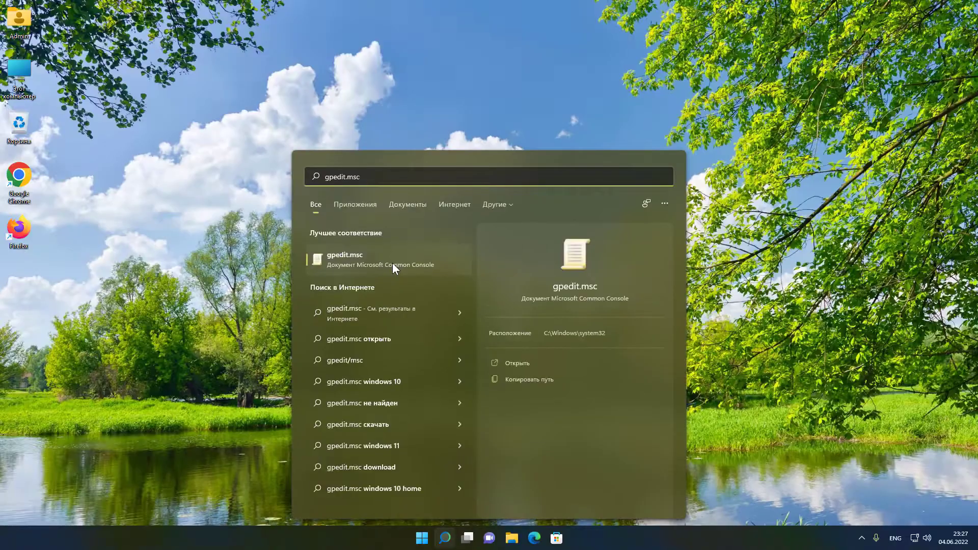
pyautogui.click(392, 263)
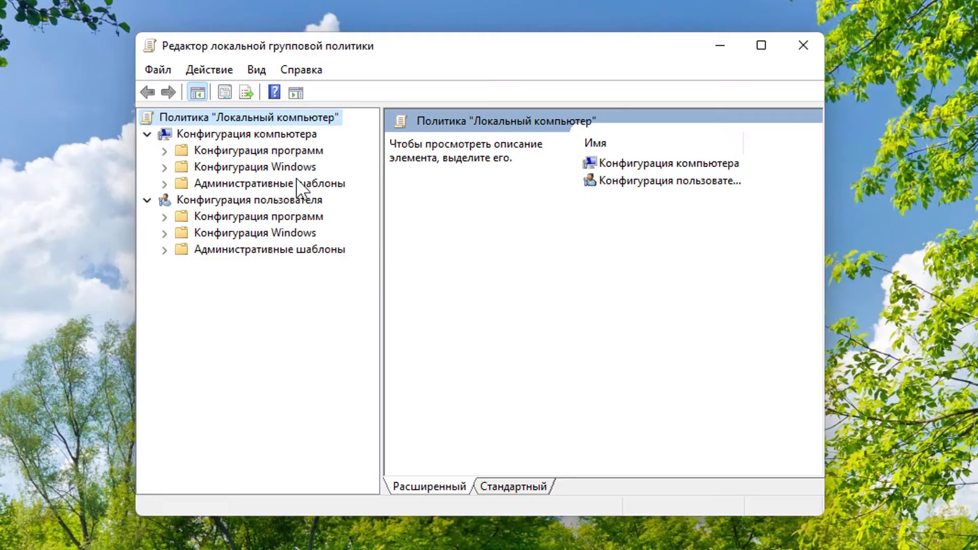
# - Under Конфигурация компьютера > Административные шаблоны > Система > Установка драйвера, select the policy Отключить запрос на использование Центра обновления Windows при поиске драйверов
pyautogui.click(283, 140)
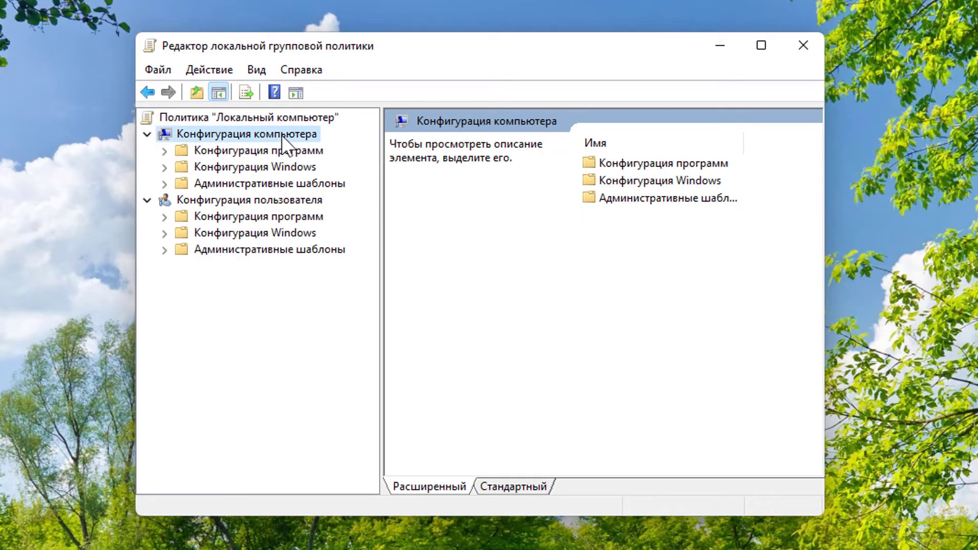
pyautogui.doubleClick(299, 184)
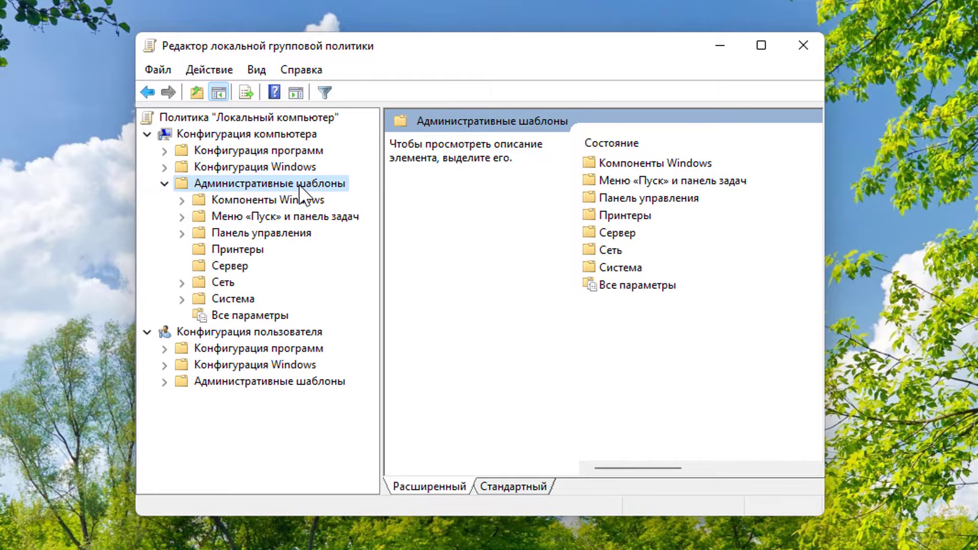
pyautogui.doubleClick(233, 299)
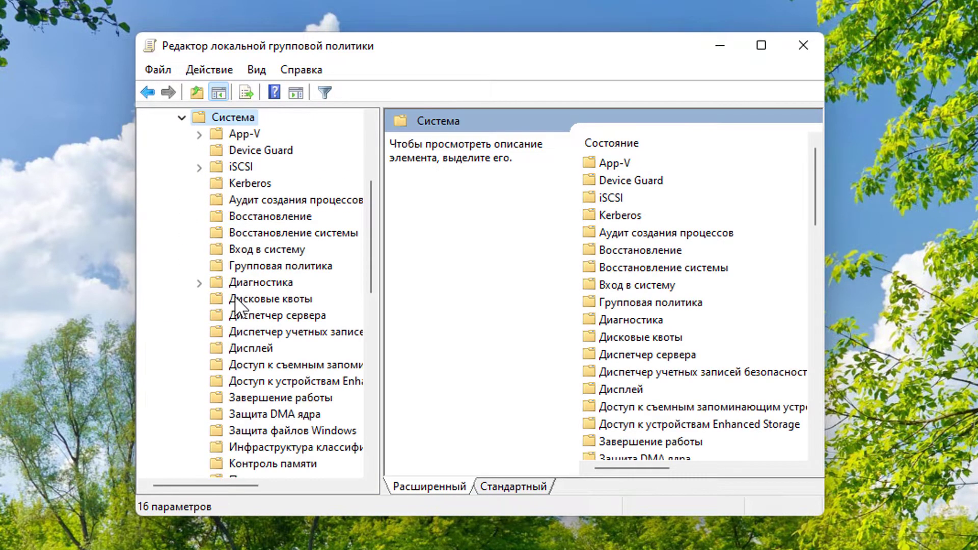
pyautogui.scroll(-10, 298, 364)
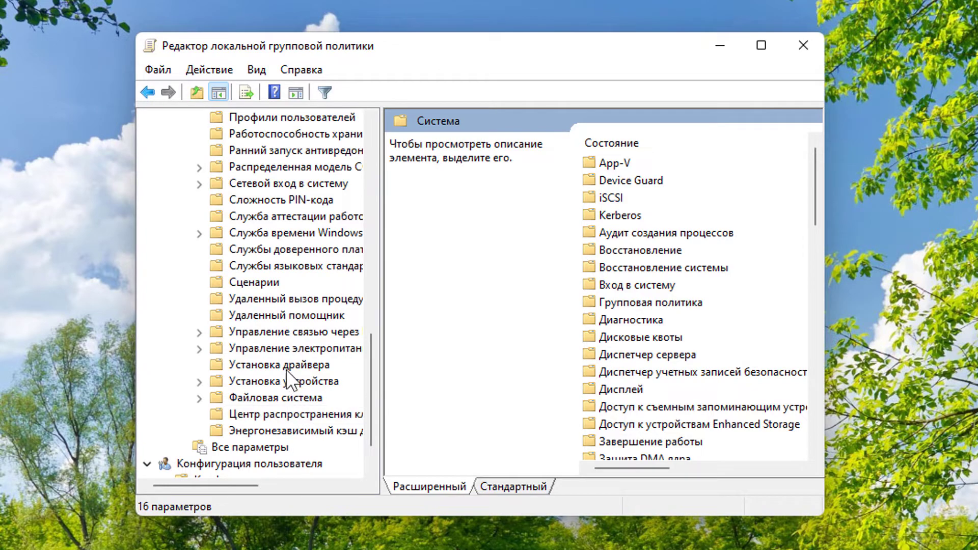
pyautogui.click(281, 365)
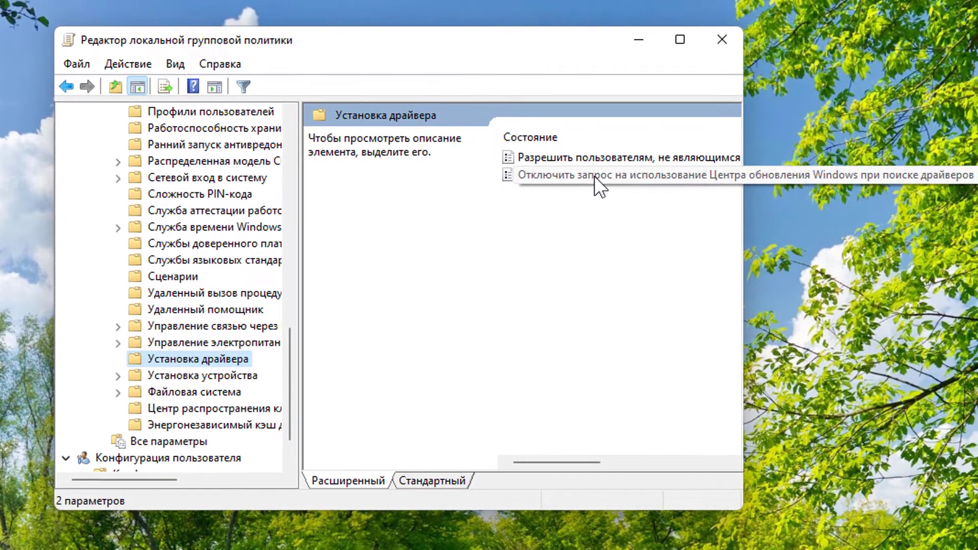
pyautogui.click(593, 176)
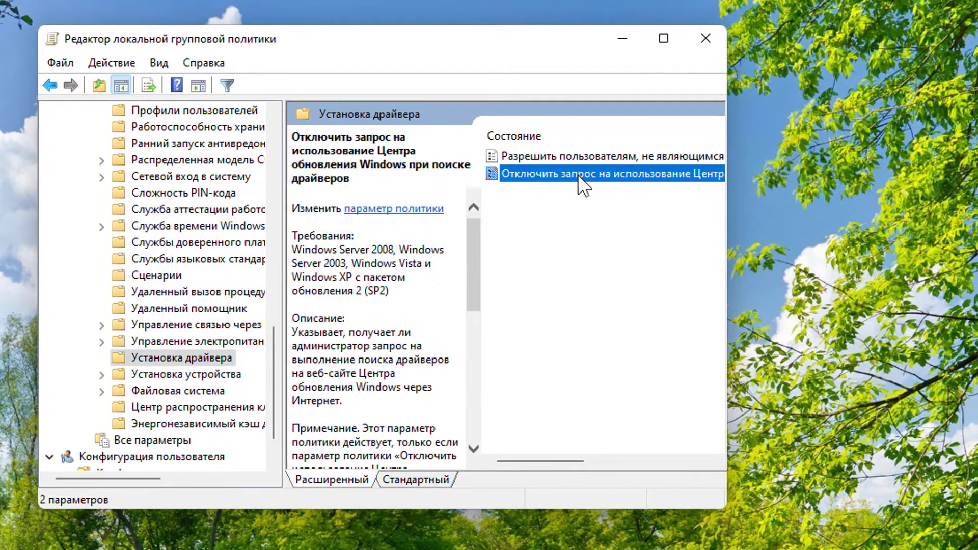
# - Set the policy Отключить запрос на использование Центра обновления Windows при поиске драйверов to Включено, and apply it
pyautogui.doubleClick(577, 175)
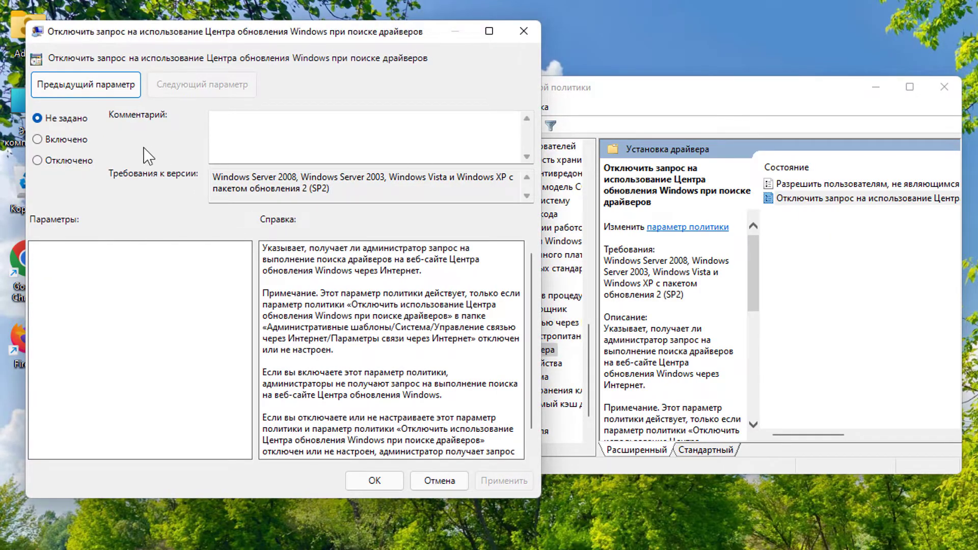
pyautogui.click(70, 141)
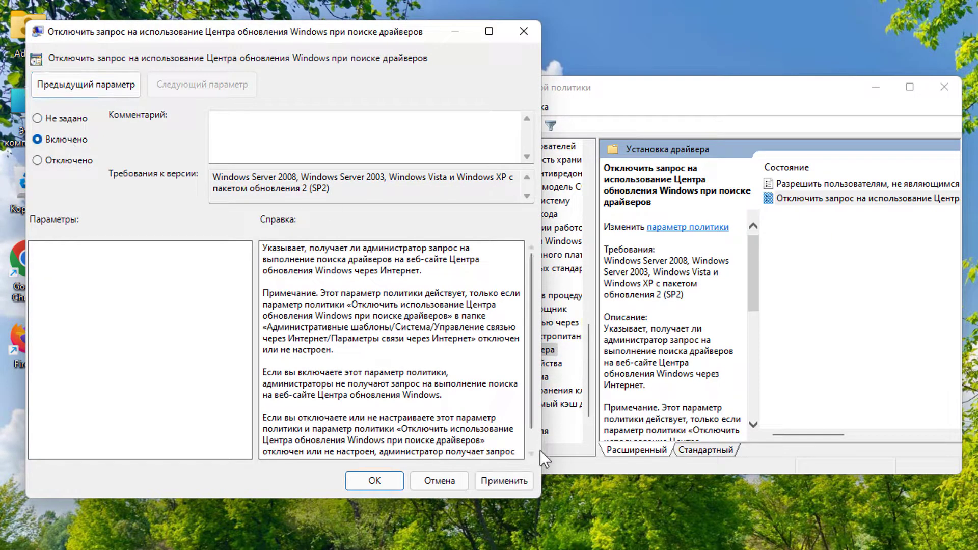
pyautogui.click(501, 480)
pyautogui.click(374, 480)
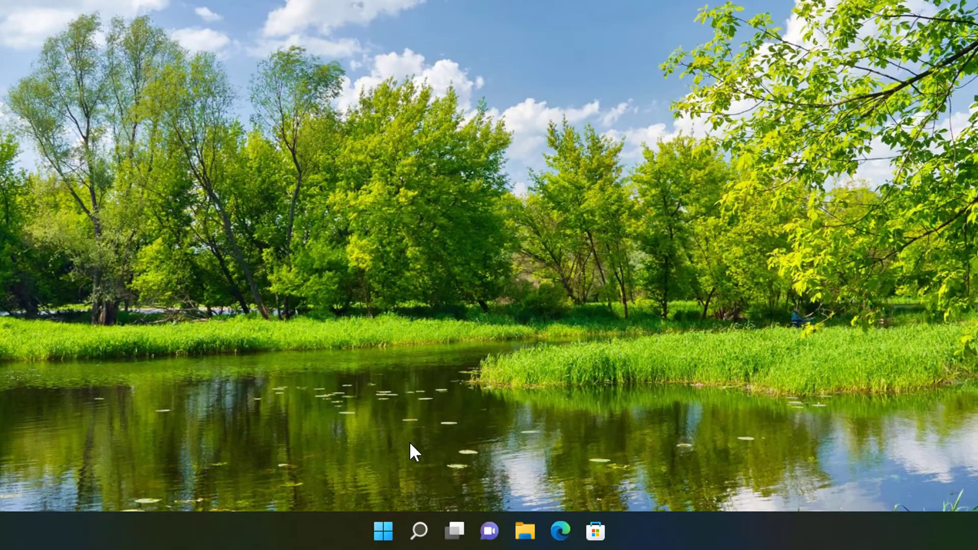
# - Open the device manager and show the properties of the NVIDIA GeForce GTX 1060 6GB video adapter
pyautogui.rightClick(388, 529)
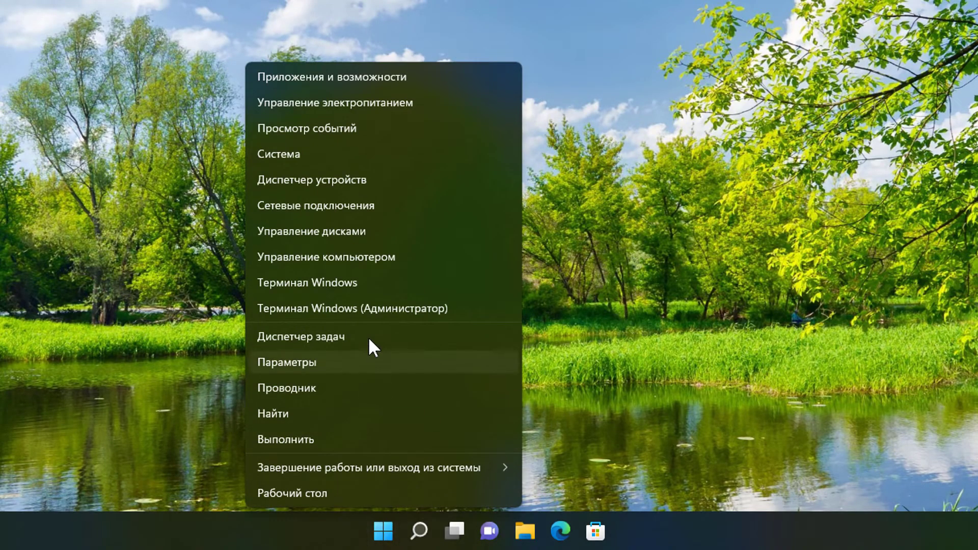
pyautogui.click(359, 186)
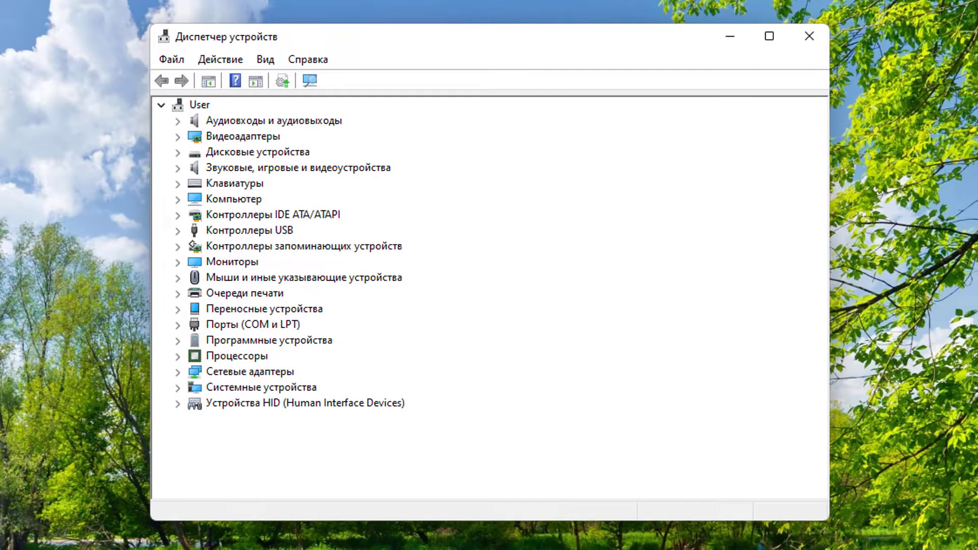
pyautogui.doubleClick(237, 138)
pyautogui.click(309, 152)
pyautogui.doubleClick(308, 152)
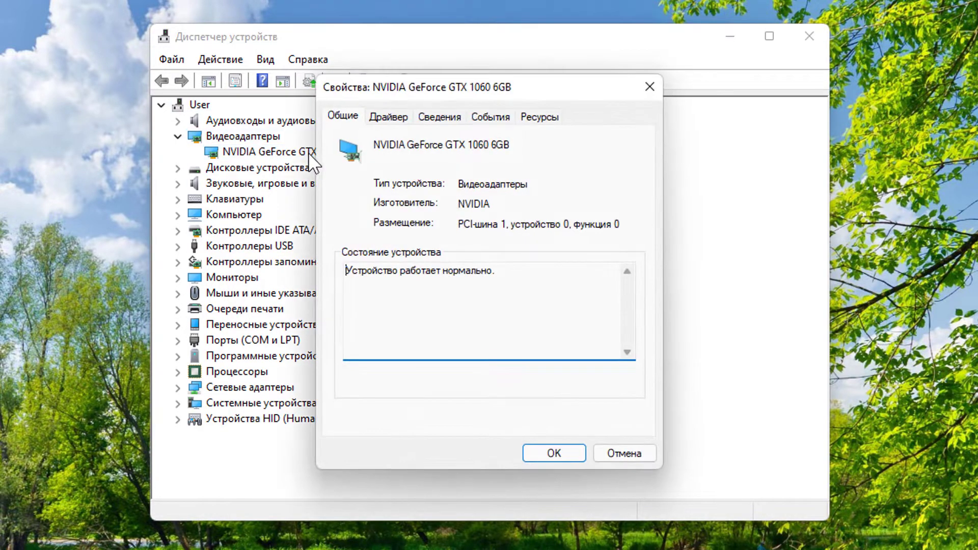
# - Display the adapter's ИД оборудования property and copy the first value, PCI\VEN_10DE&DEV_1C06&SUBSYS_1C0610DE&REV_A1
pyautogui.click(441, 117)
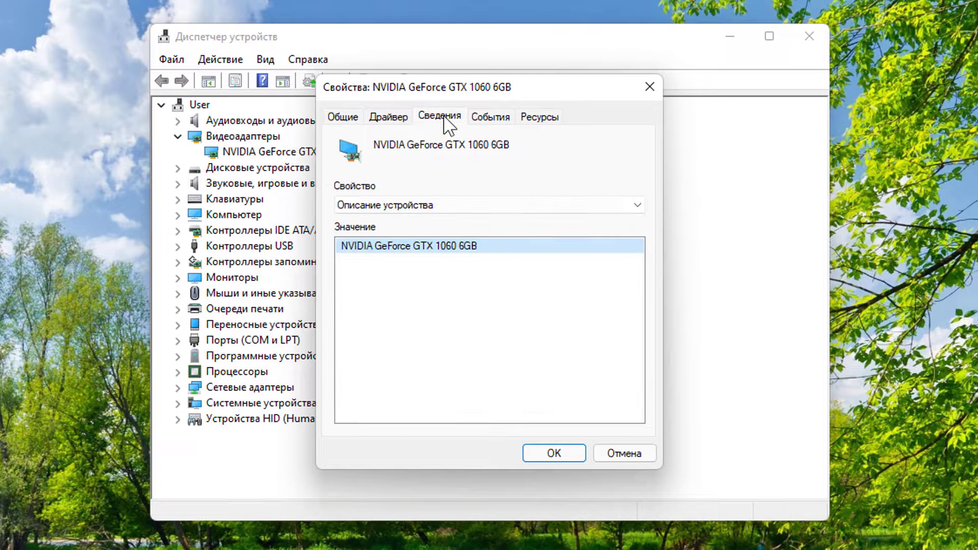
pyautogui.click(408, 205)
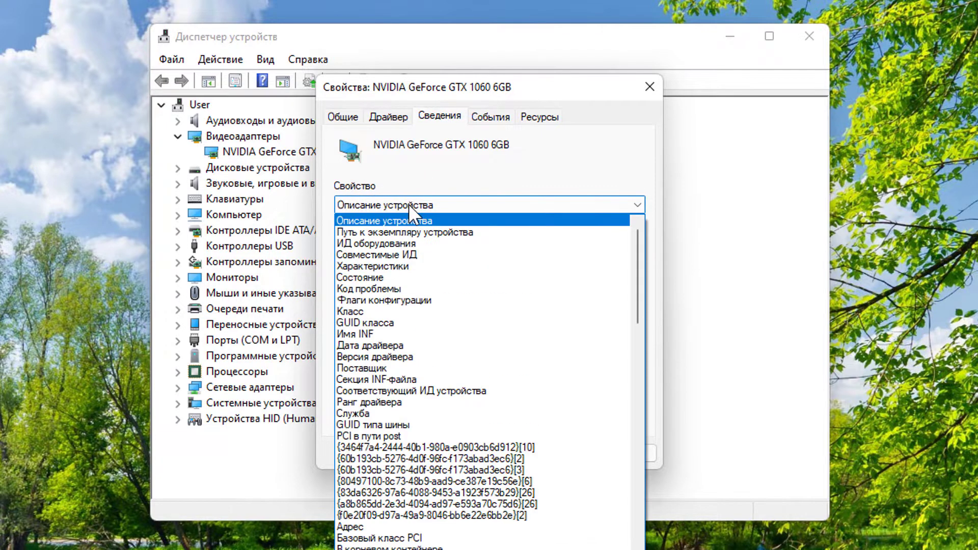
pyautogui.click(405, 244)
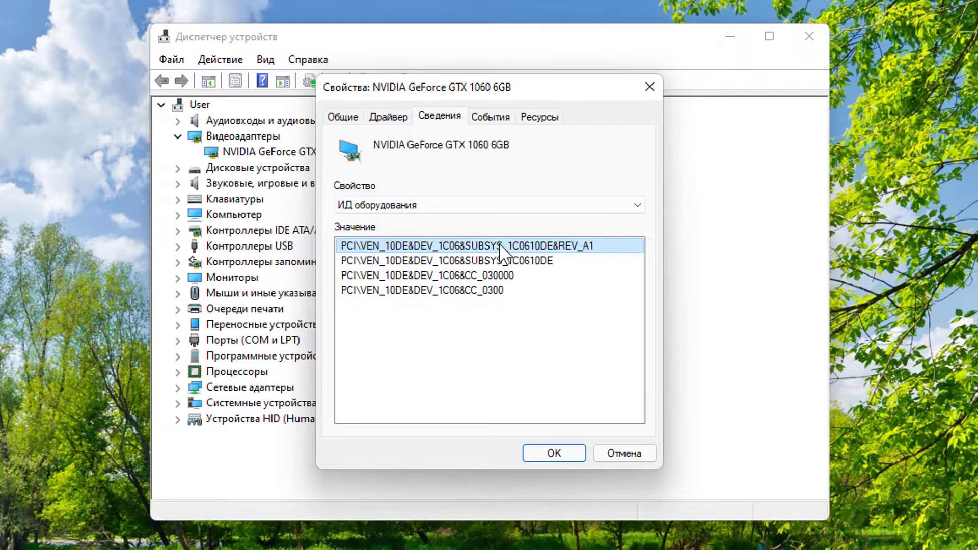
pyautogui.rightClick(438, 246)
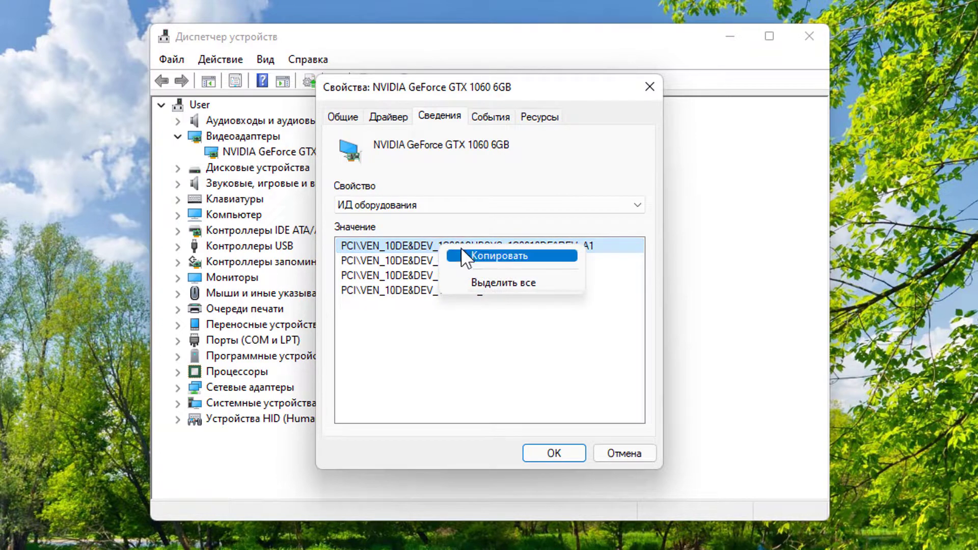
pyautogui.click(462, 251)
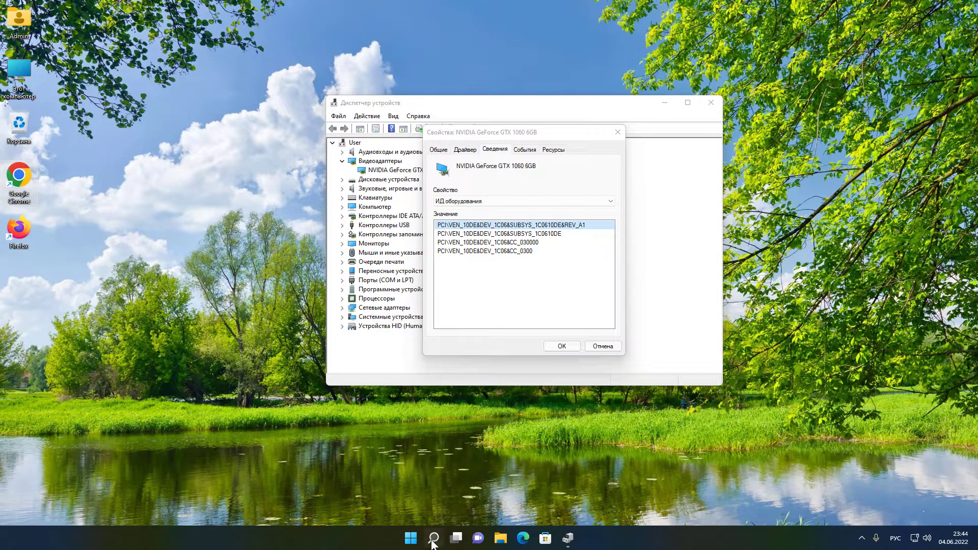
# - Search Windows for gpedit.msc and open the local group policy editor again
pyautogui.click(433, 537)
pyautogui.write('gped')
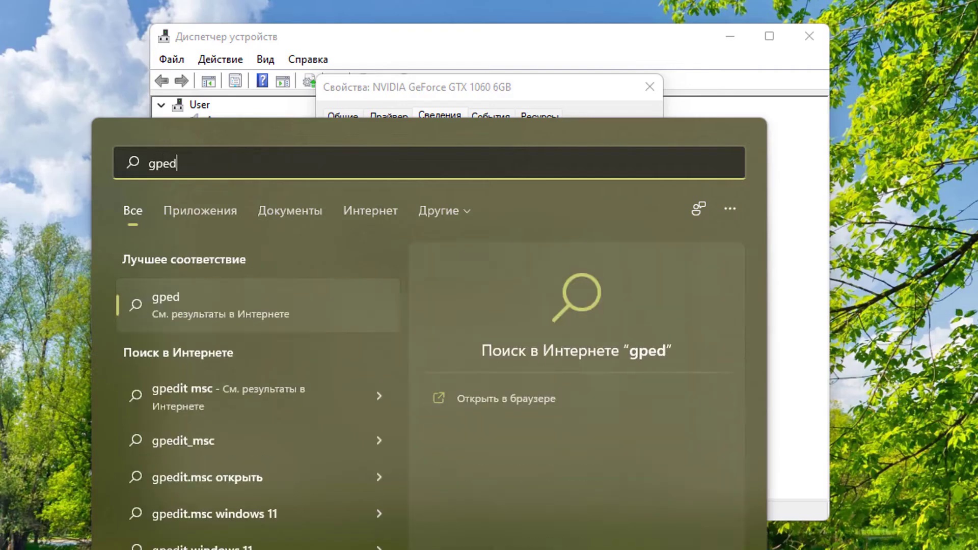
pyautogui.write('it.msc')
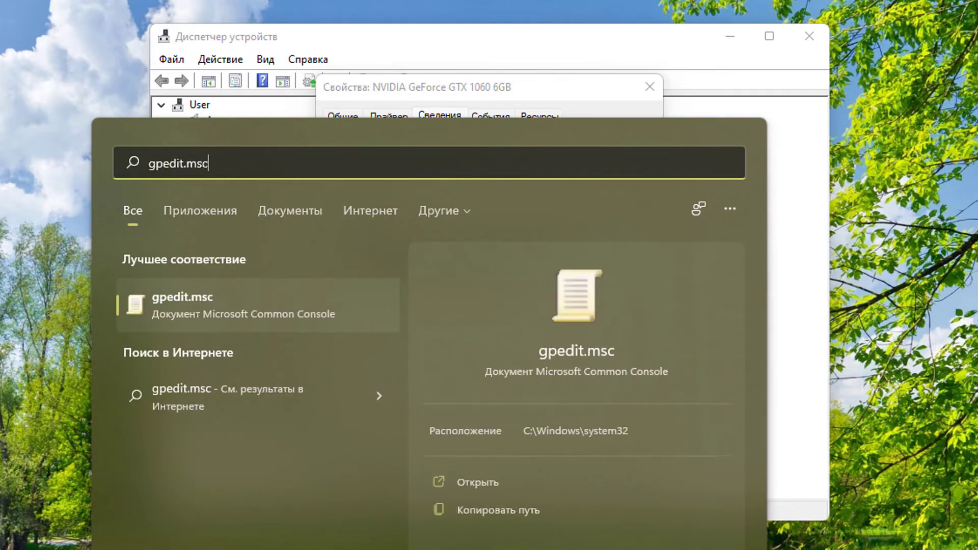
pyautogui.click(257, 309)
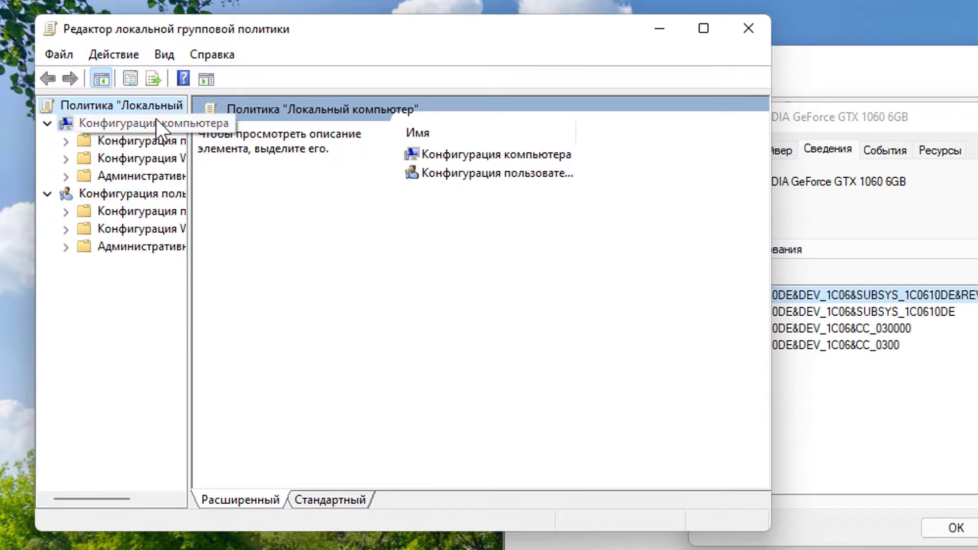
# - Go to Конфигурация компьютера > Административные шаблоны > Система > Установка устройства > Ограничения на установку устройств, and enlarge the editor window
pyautogui.click(156, 113)
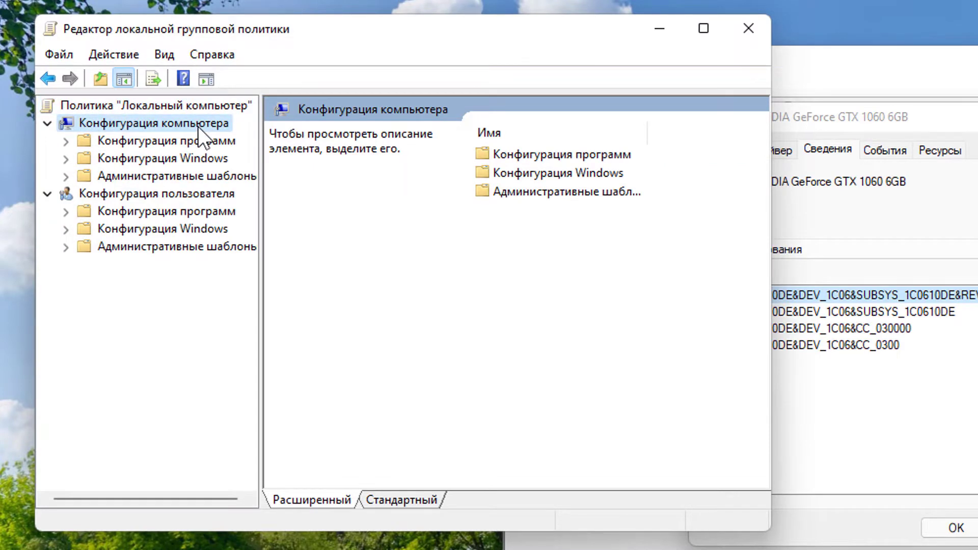
pyautogui.doubleClick(195, 175)
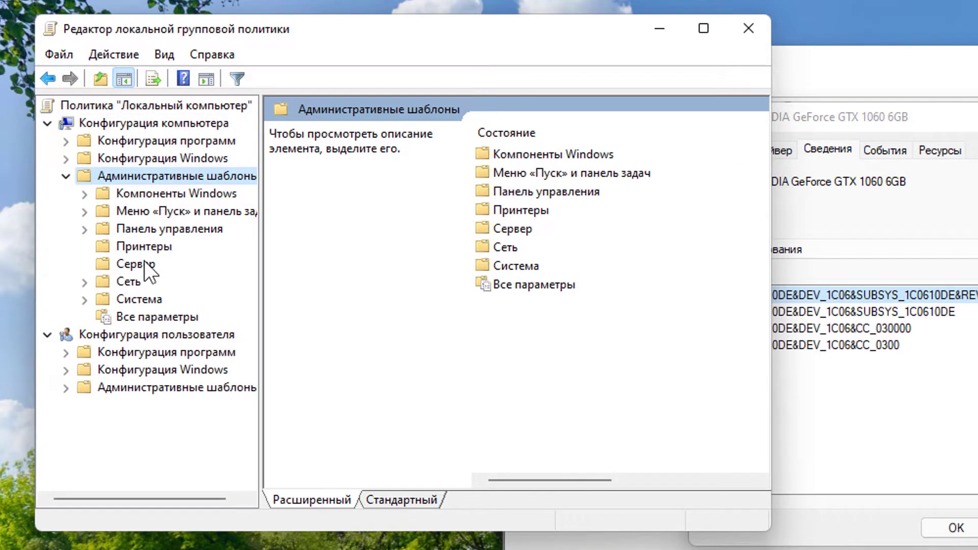
pyautogui.doubleClick(136, 297)
pyautogui.moveTo(260, 329); pyautogui.dragTo(324, 329)
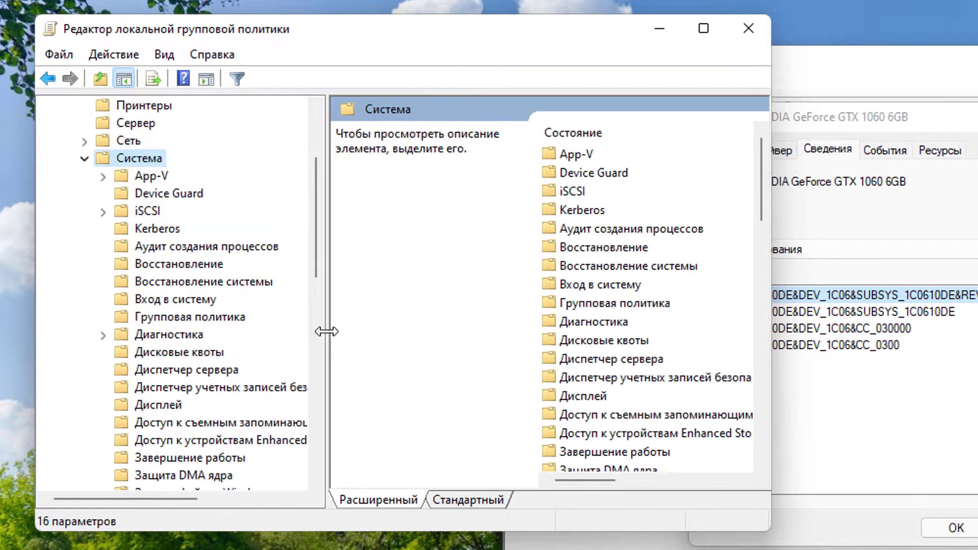
pyautogui.scroll(-2, 274, 327)
pyautogui.scroll(-8, 273, 327)
pyautogui.click(229, 335)
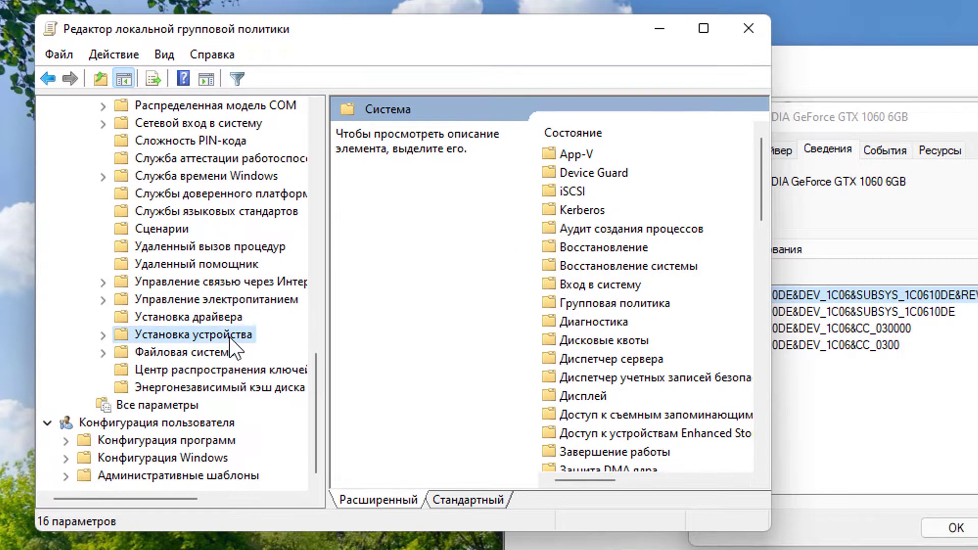
pyautogui.doubleClick(225, 336)
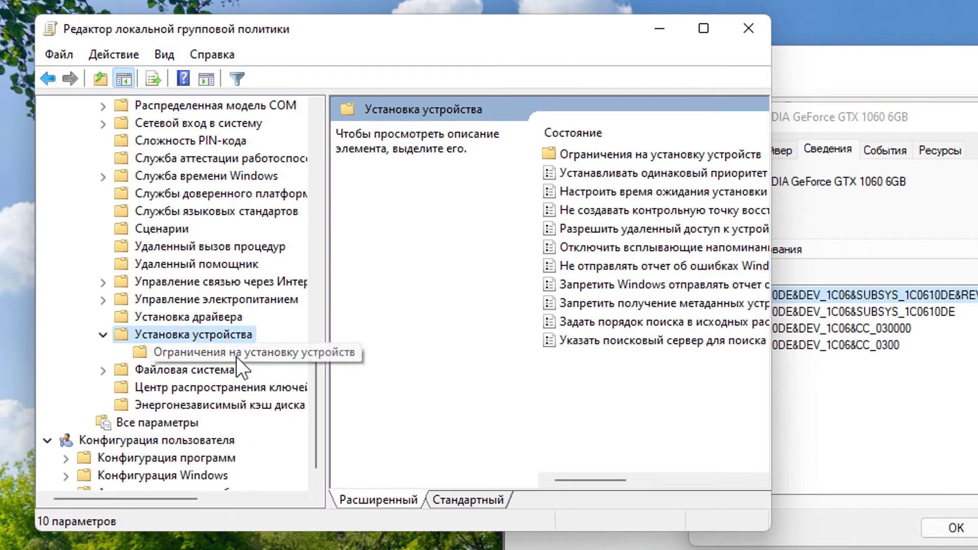
pyautogui.click(236, 356)
pyautogui.moveTo(770, 531); pyautogui.dragTo(883, 504)
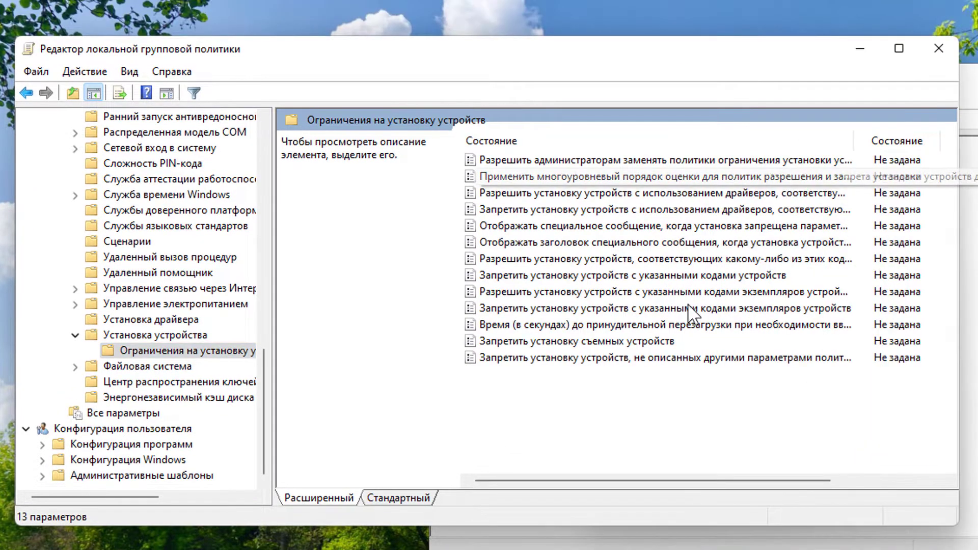
# - Open the policy Запретить установку устройств с указанными кодами устройств and set it to Включено
pyautogui.click(682, 276)
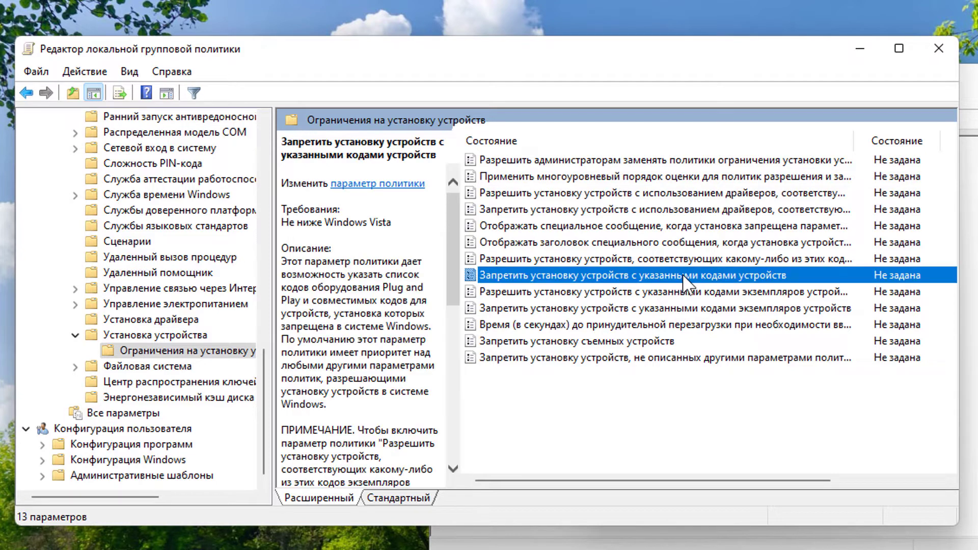
pyautogui.doubleClick(682, 275)
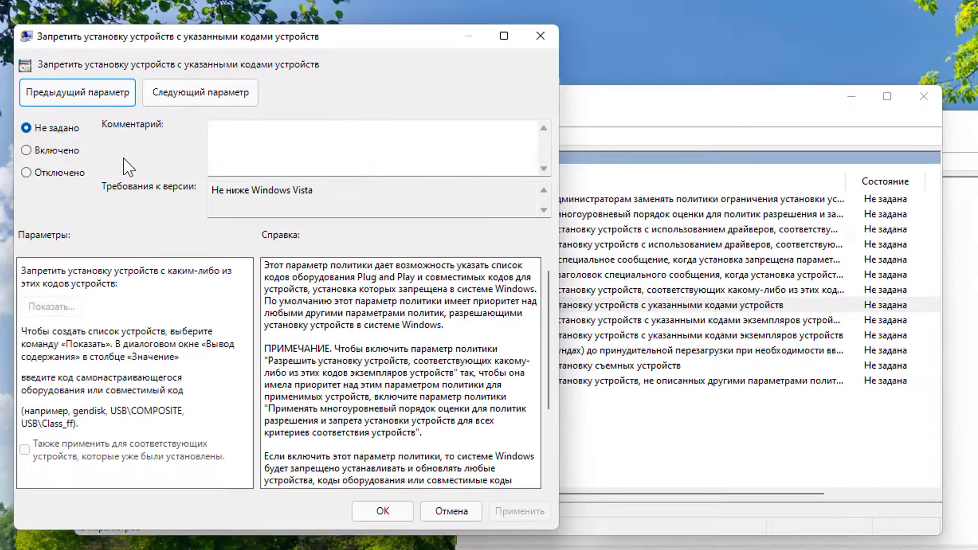
pyautogui.click(62, 154)
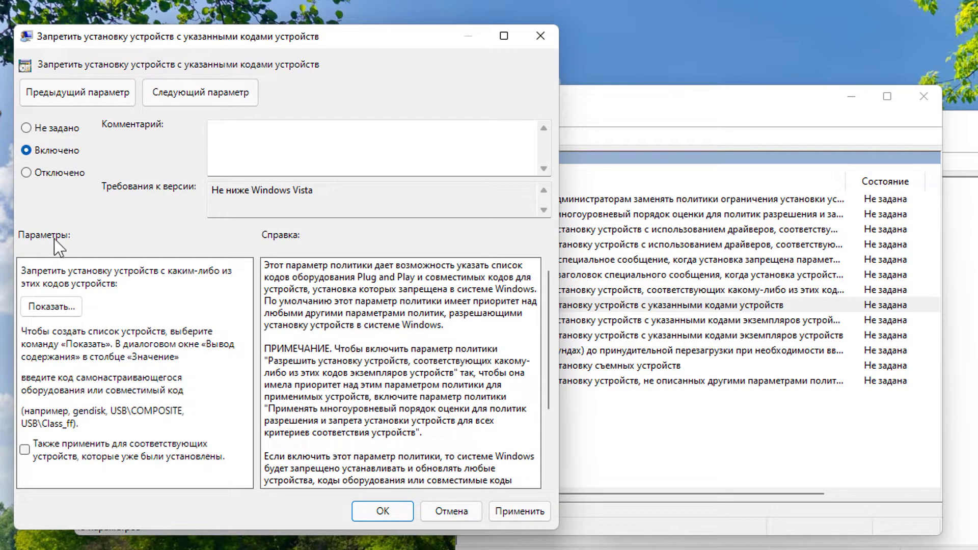
# - Open the policy's list of prohibited device codes and paste the copied hardware ID PCI\VEN_10DE&DEV_1C06&SUBSYS_1C0610DE&REV_A1 into the first row
pyautogui.click(53, 305)
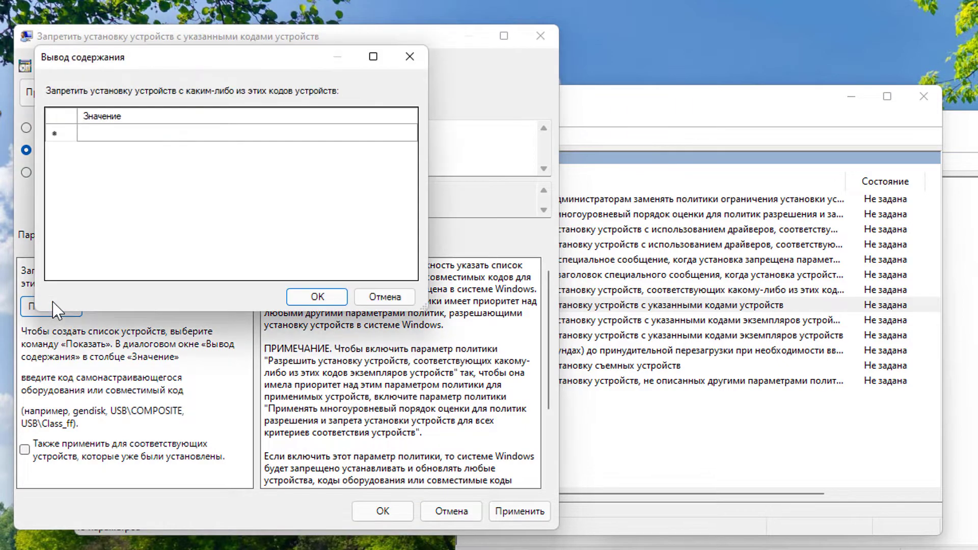
pyautogui.click(90, 130)
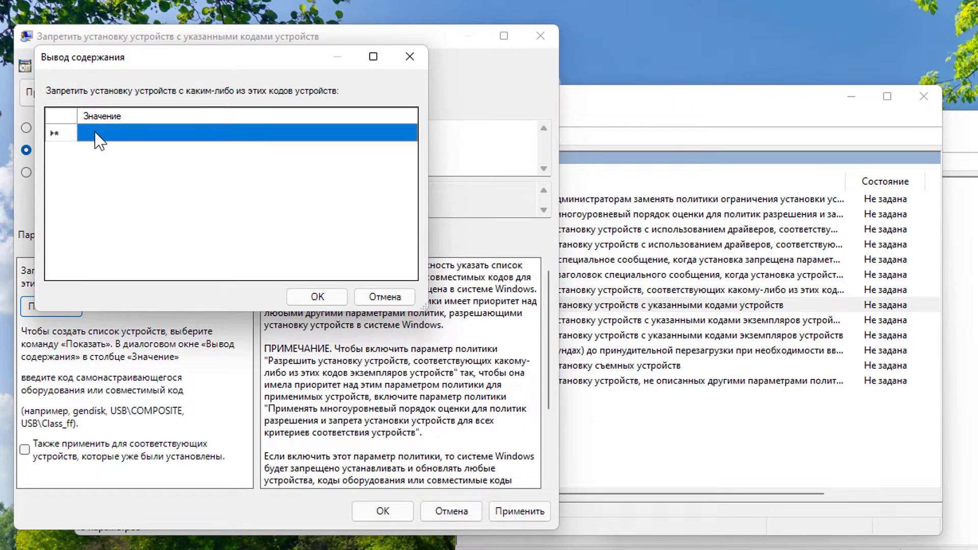
pyautogui.click(95, 133)
pyautogui.rightClick(95, 134)
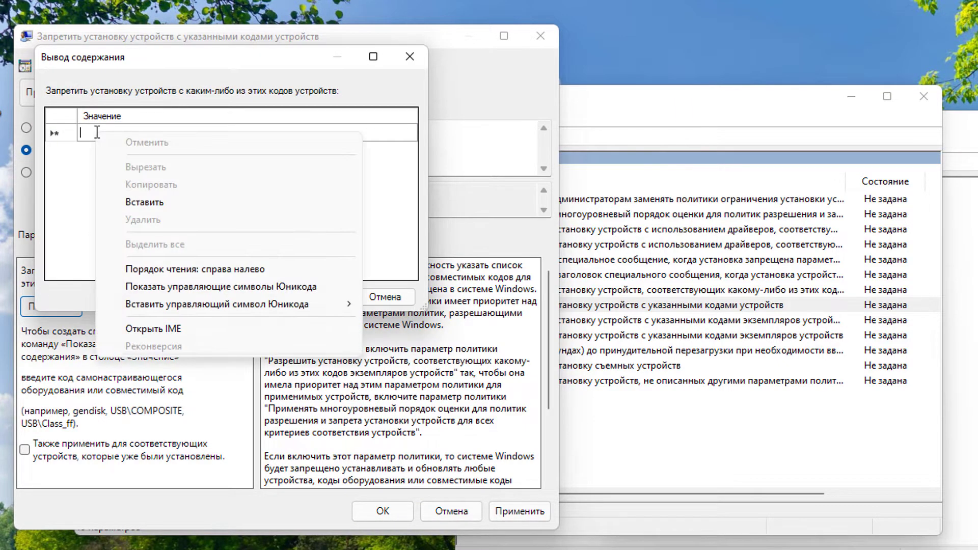
pyautogui.click(142, 201)
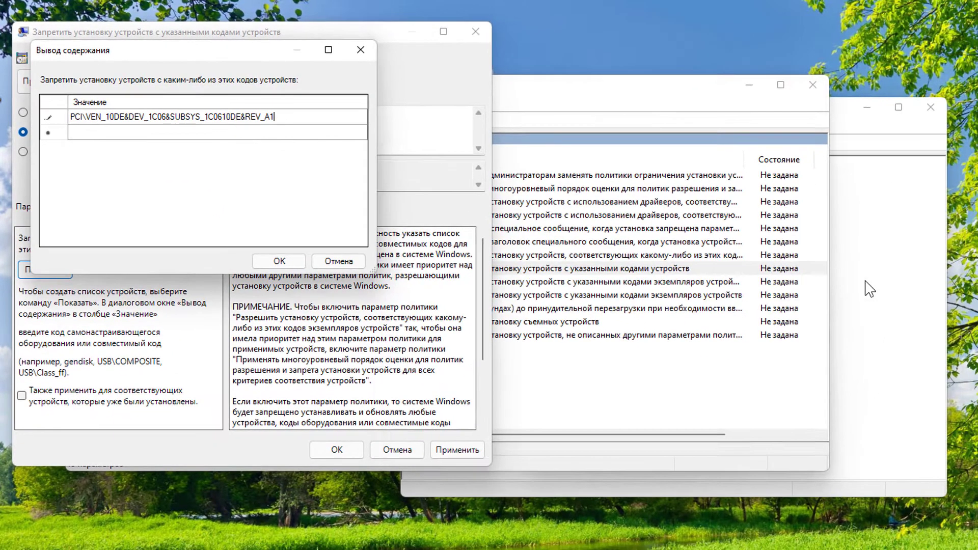
# - Copy the hardware ID PCI\VEN_10DE&DEV_1C06&SUBSYS_1C0610DE from the adapter's properties into the second row of the prohibited device codes
pyautogui.click(869, 289)
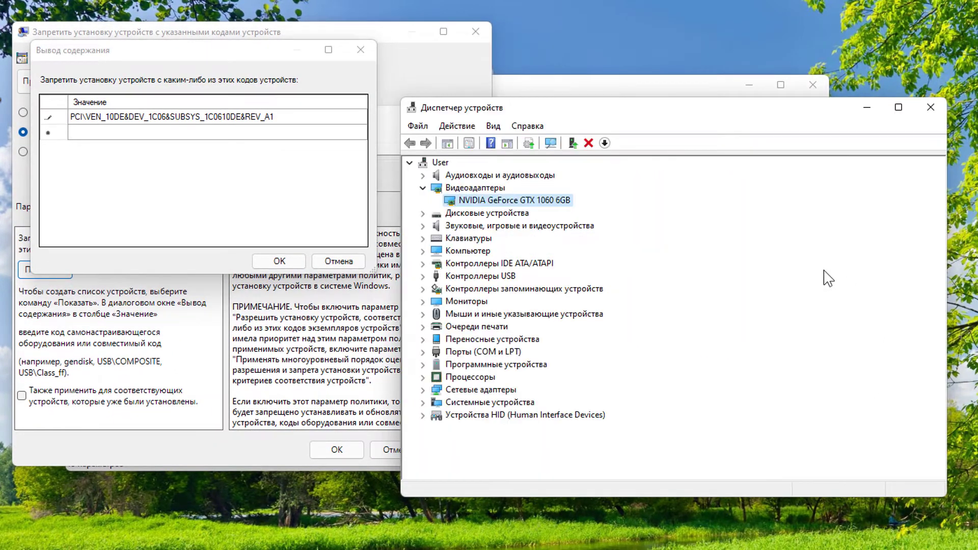
pyautogui.doubleClick(555, 198)
pyautogui.click(665, 288)
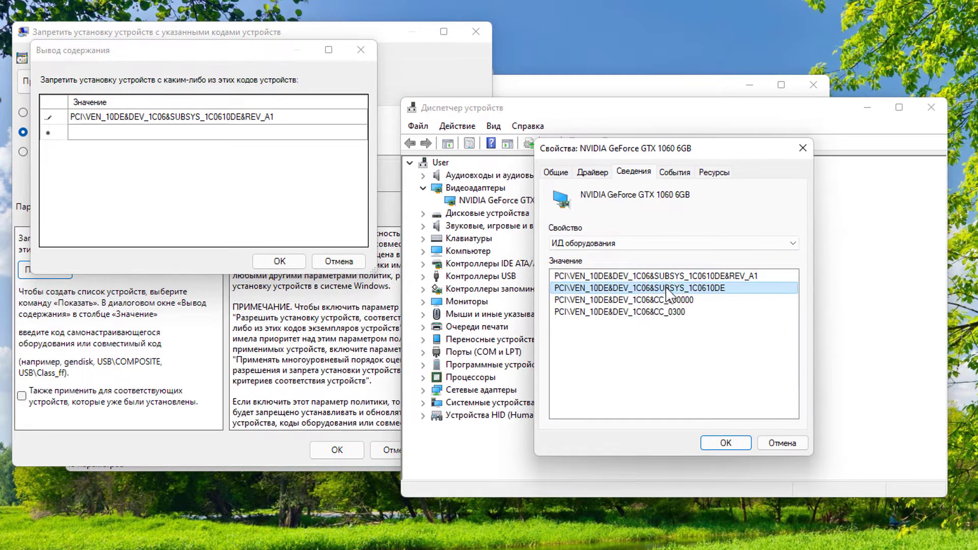
pyautogui.rightClick(665, 288)
pyautogui.click(709, 295)
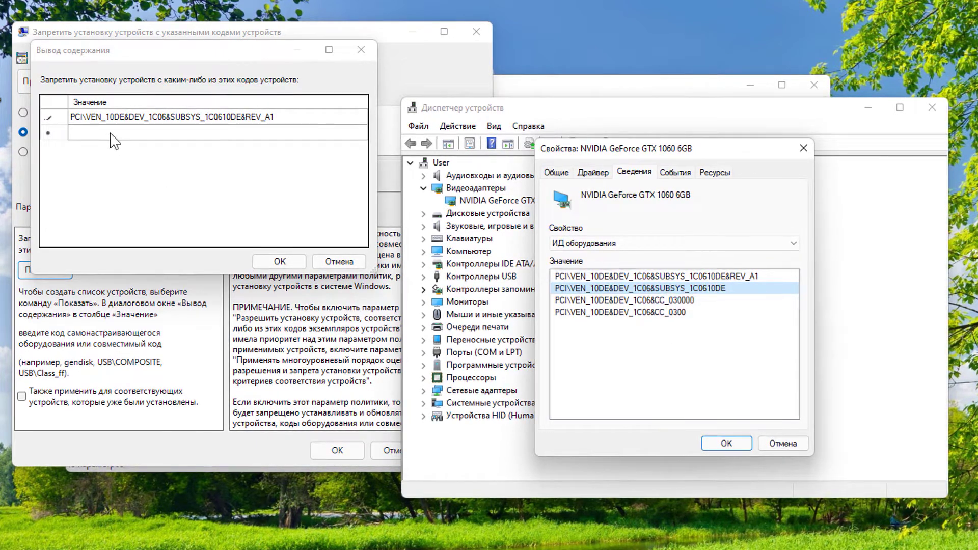
pyautogui.click(110, 133)
pyautogui.click(110, 133)
pyautogui.rightClick(97, 134)
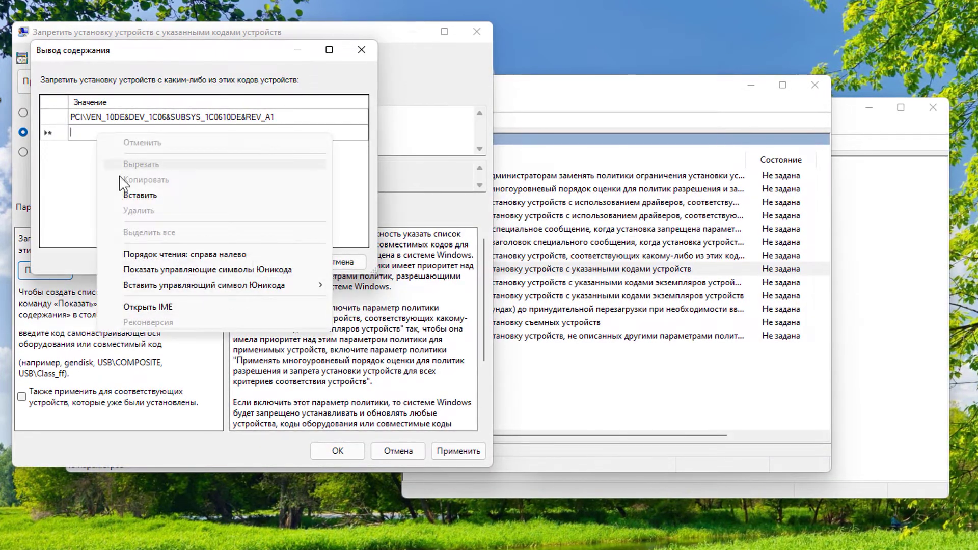
pyautogui.click(138, 196)
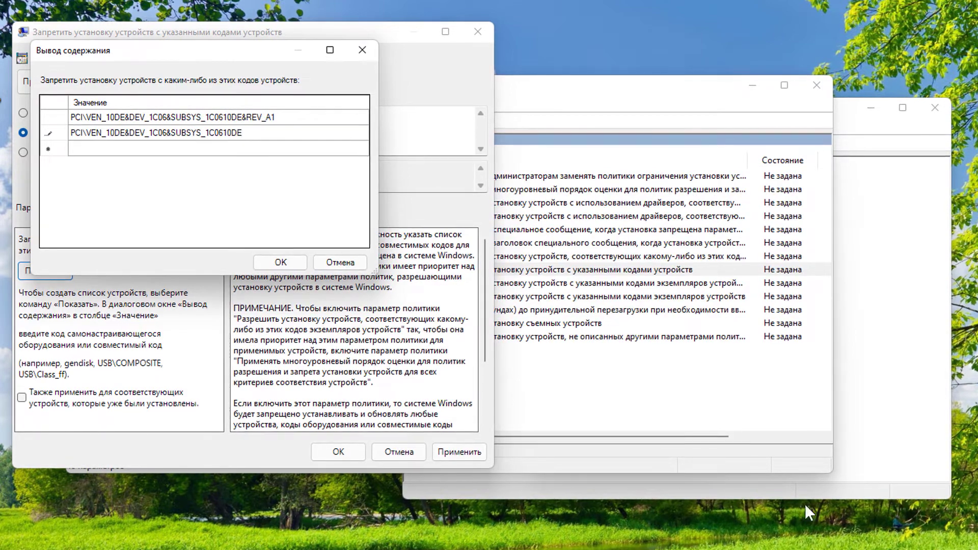
# - Copy the hardware ID PCI\VEN_10DE&DEV_1C06&CC_030000 from the adapter's properties into the third row of the prohibited device codes
pyautogui.click(814, 491)
pyautogui.doubleClick(503, 203)
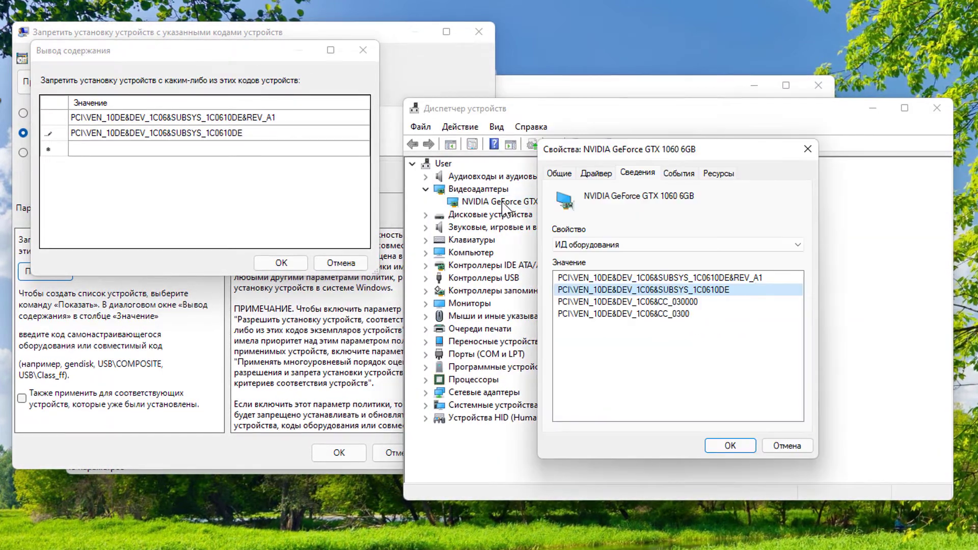
pyautogui.rightClick(661, 302)
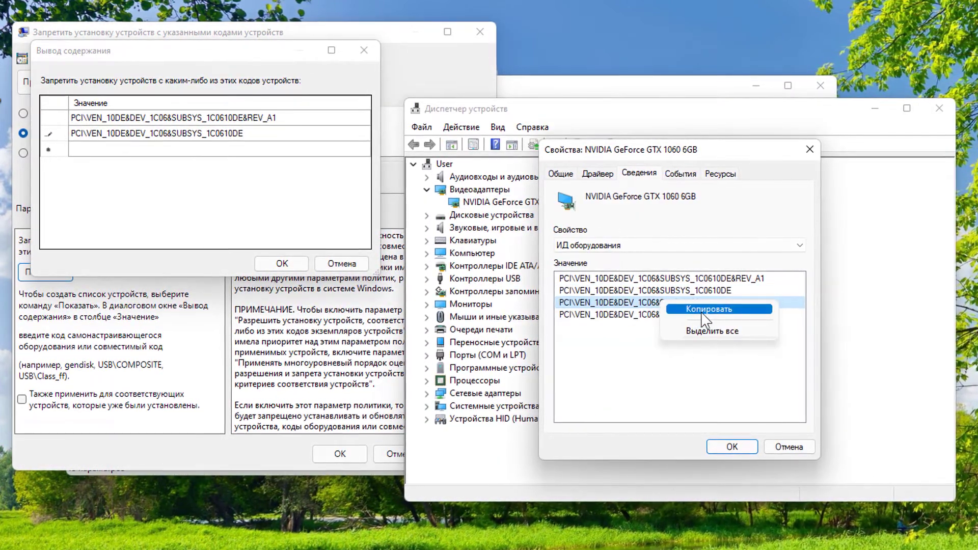
pyautogui.click(708, 309)
pyautogui.click(125, 149)
pyautogui.click(122, 150)
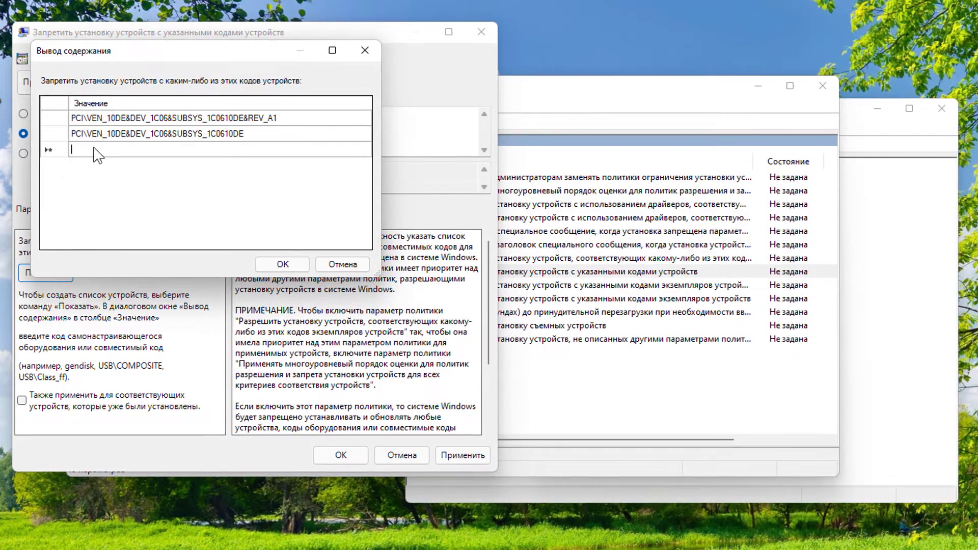
pyautogui.rightClick(121, 154)
pyautogui.click(152, 209)
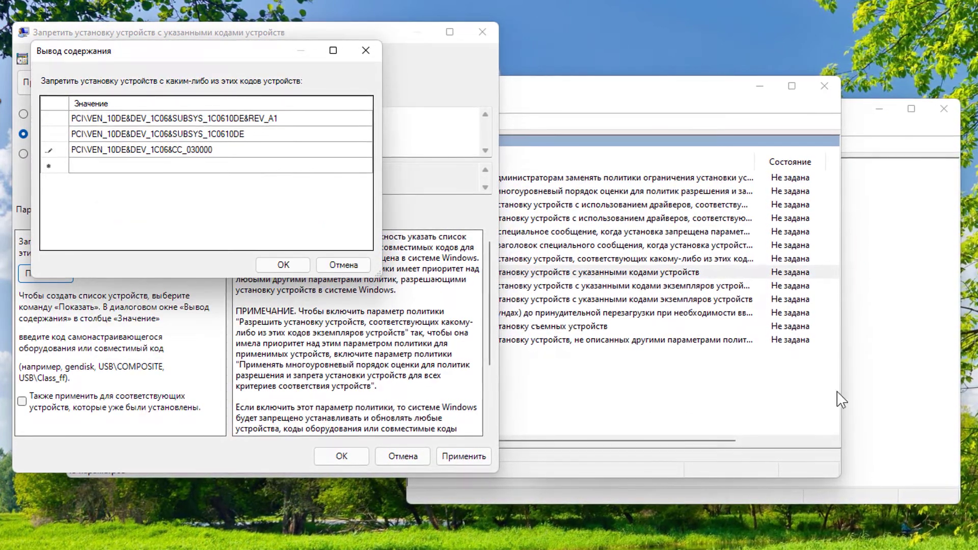
# - Copy the hardware ID PCI\VEN_10DE&DEV_1C06&CC_0300 from the adapter's properties into the fourth row of the prohibited device codes
pyautogui.click(443, 489)
pyautogui.click(657, 316)
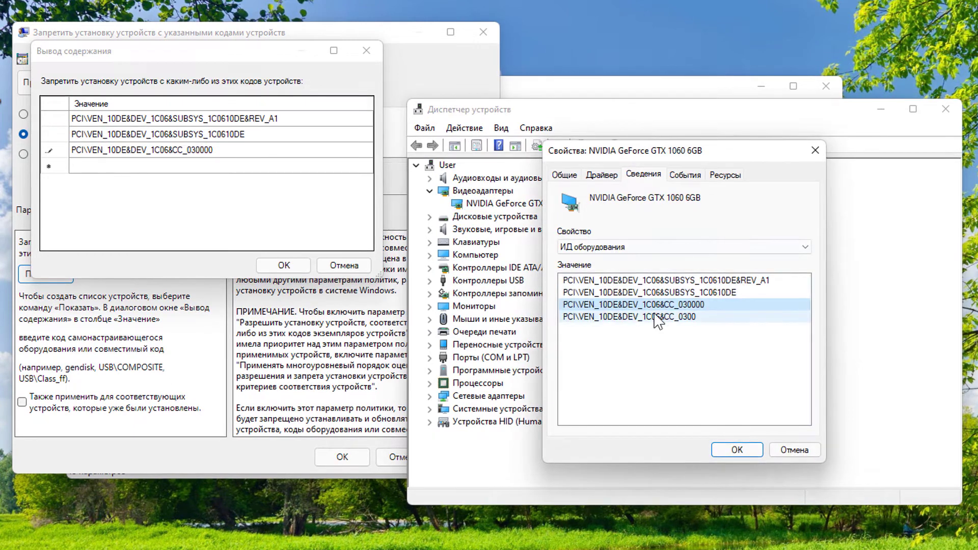
pyautogui.rightClick(680, 317)
pyautogui.click(688, 322)
pyautogui.click(122, 167)
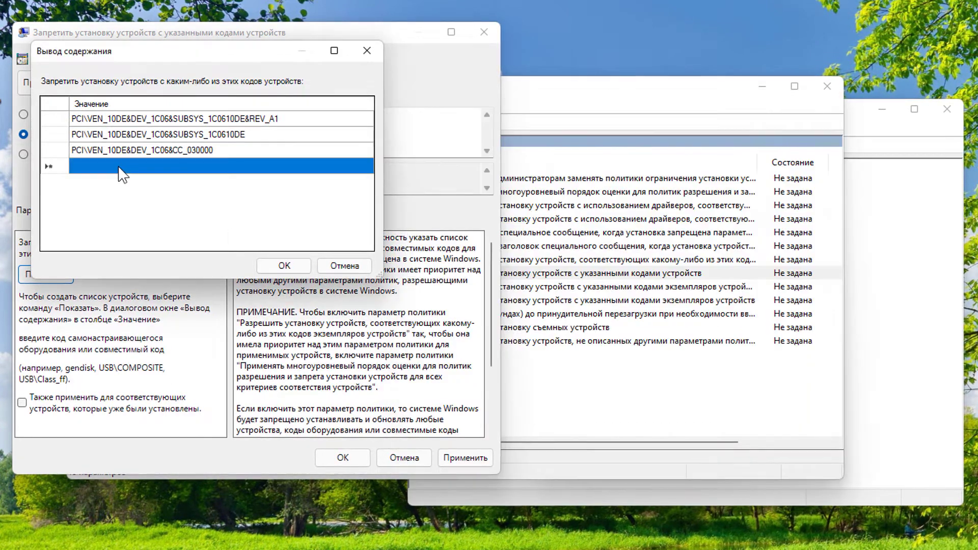
pyautogui.click(122, 167)
pyautogui.rightClick(119, 168)
pyautogui.click(162, 229)
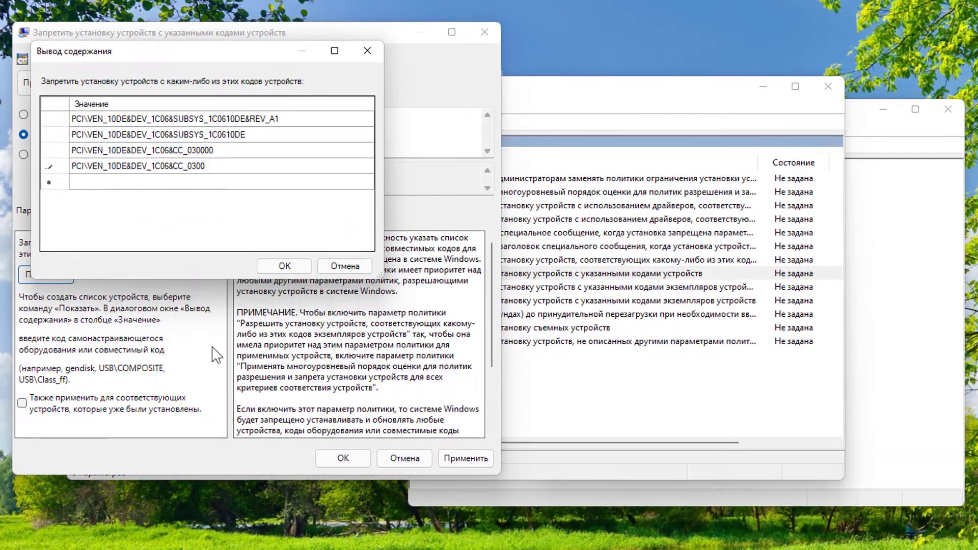
# - Confirm the list of prohibited device codes, then apply and close the policy Запретить установку устройств с указанными кодами устройств
pyautogui.click(287, 272)
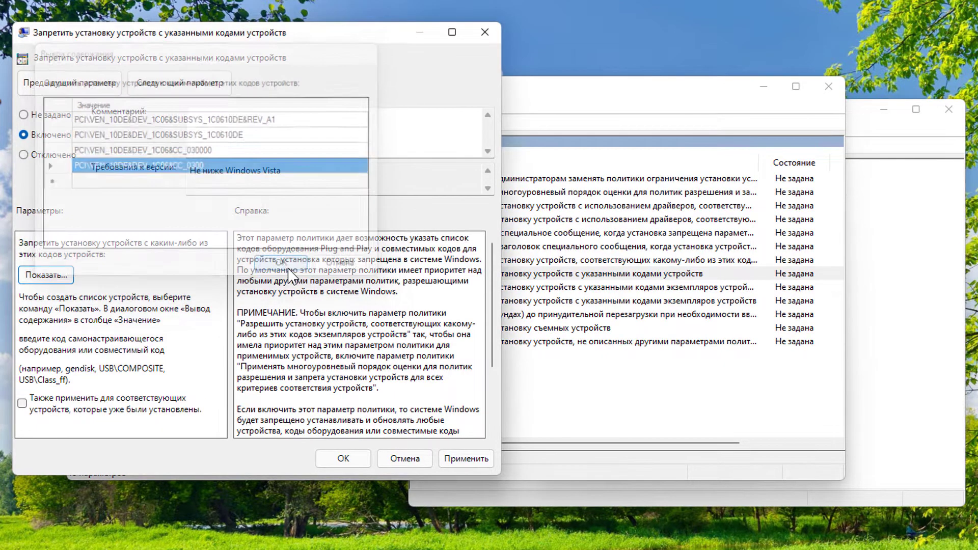
pyautogui.click(464, 459)
pyautogui.click(357, 460)
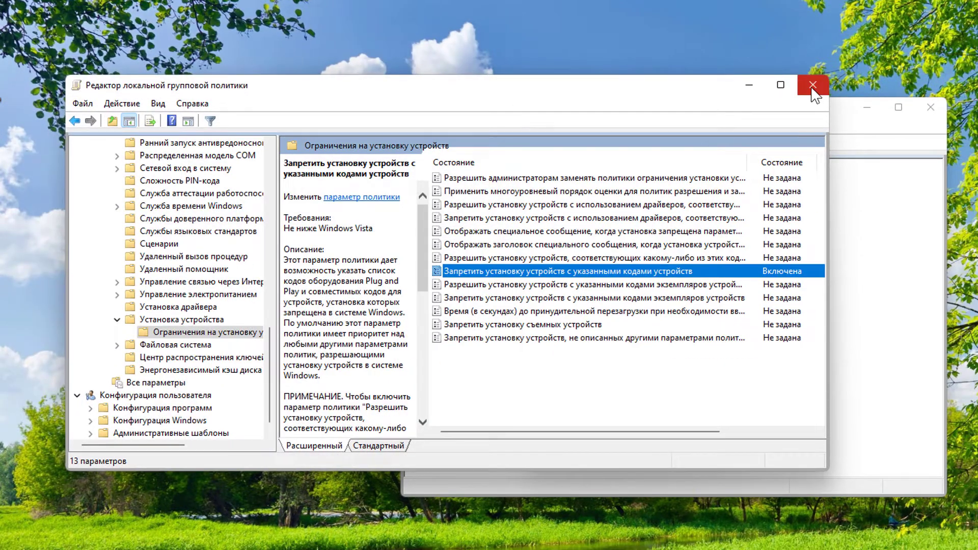
# - Close the group policy editor, the graphics adapter's properties and the device manager, and restart the computer
pyautogui.click(813, 85)
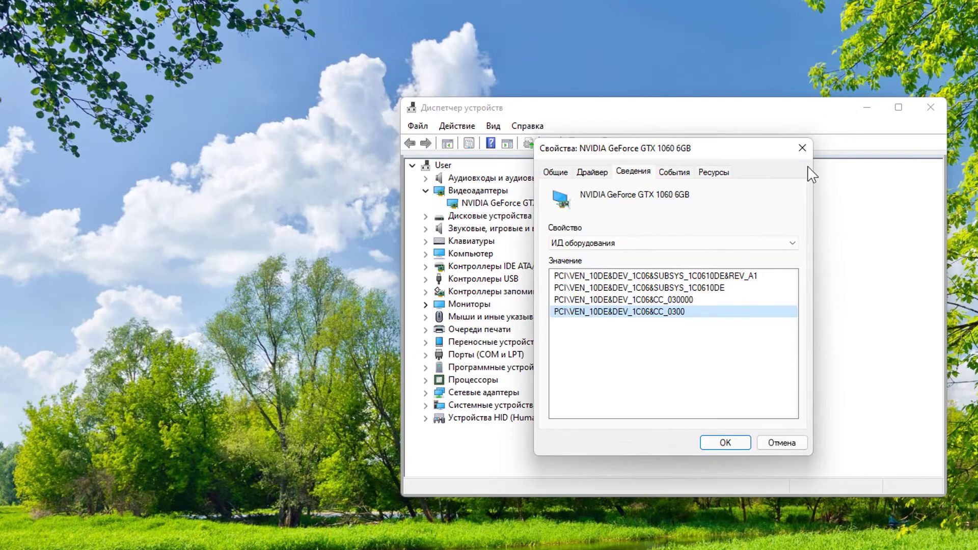
pyautogui.click(801, 149)
pyautogui.click(930, 108)
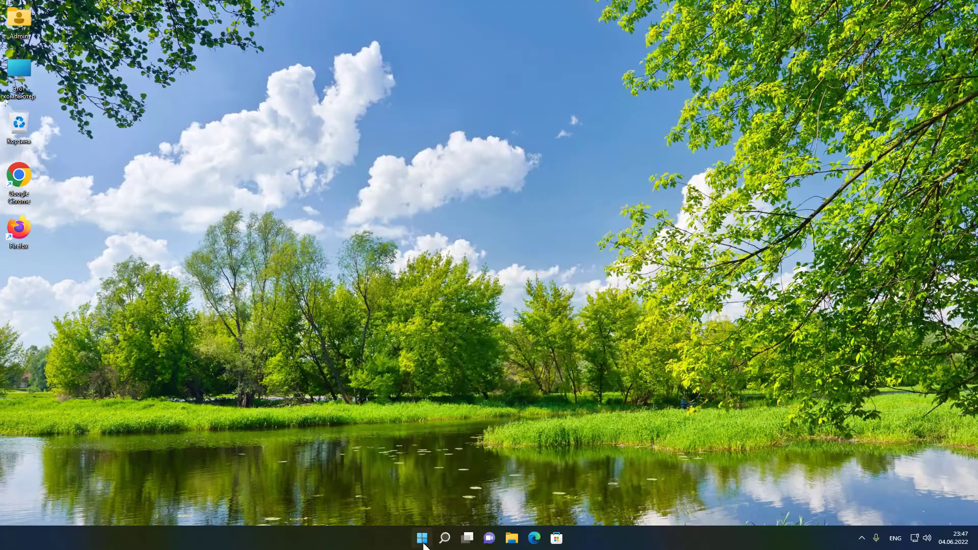
pyautogui.click(422, 537)
pyautogui.click(615, 504)
pyautogui.click(620, 477)
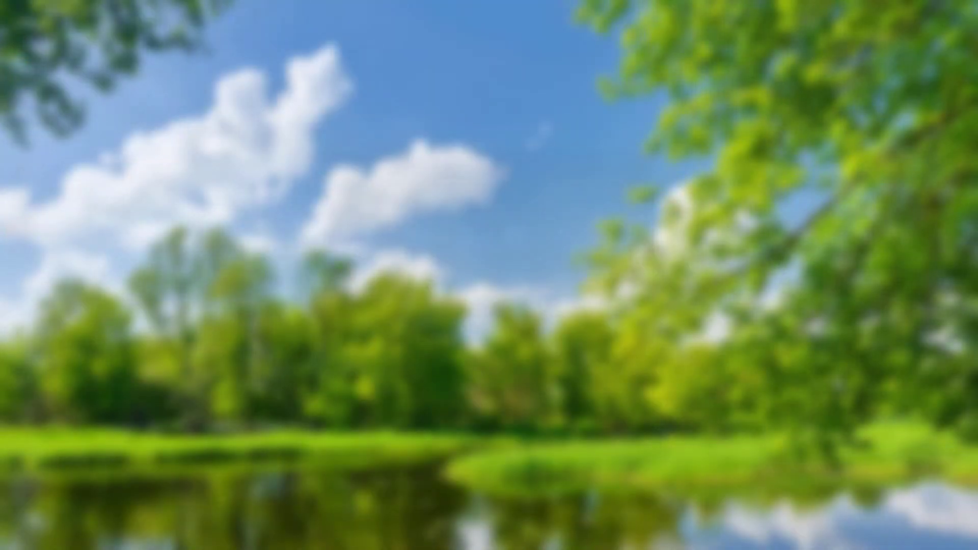